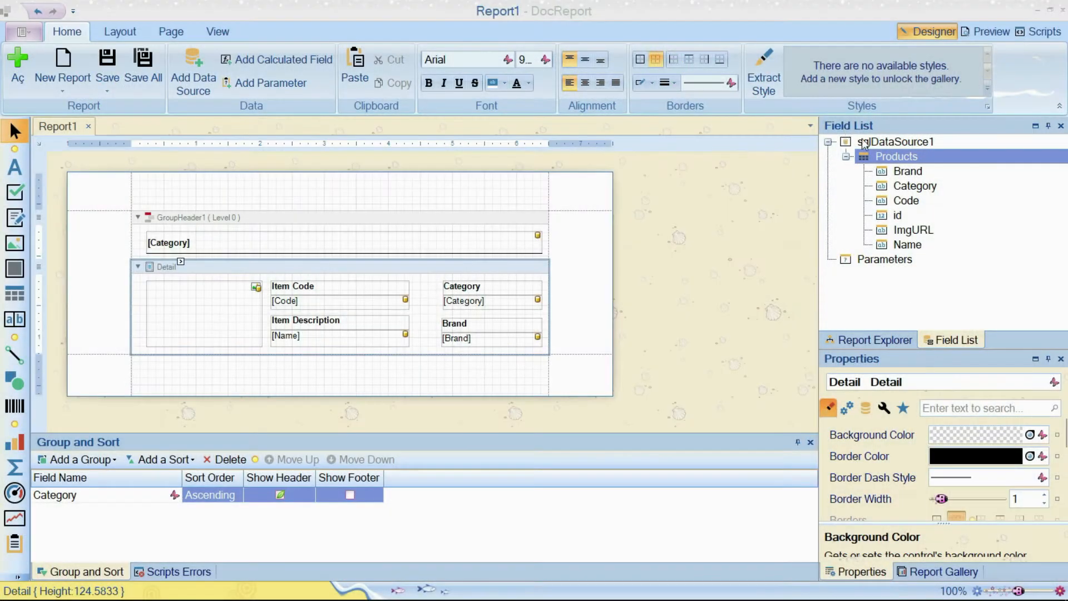
Step: Open the query management of the sqlDataSource1 data source
right_click(884, 140)
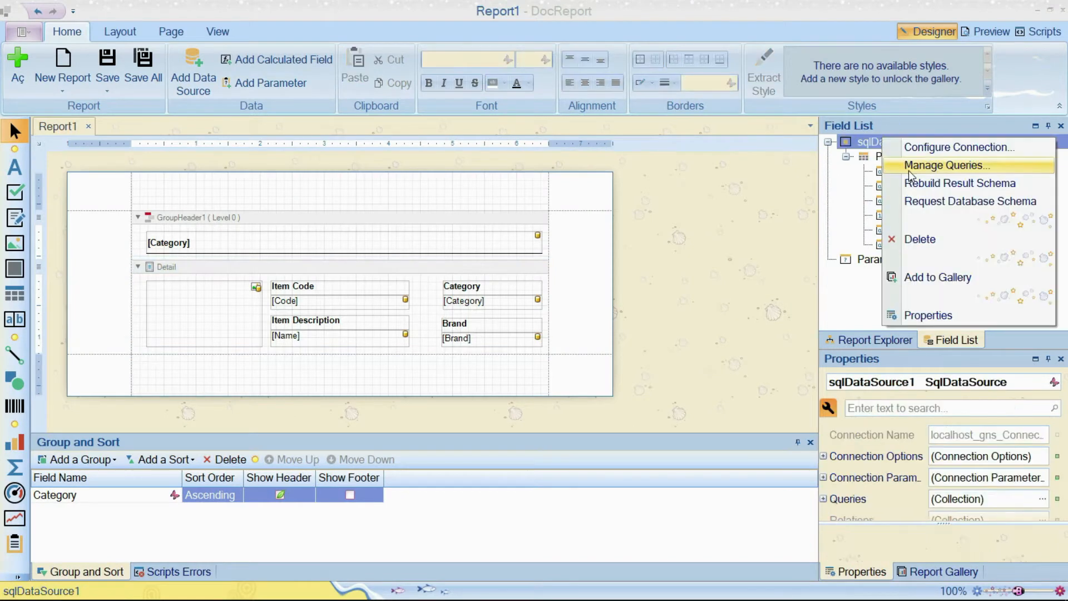
left_click(982, 166)
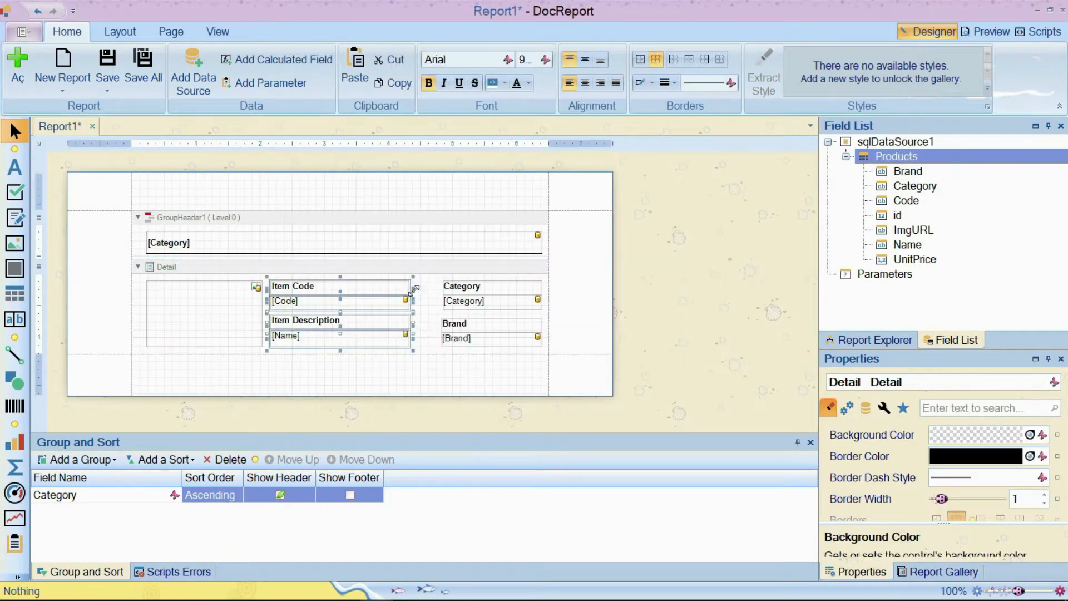
Step: Narrow the picture box and the item and category columns in the Detail band and shift them together to free space beside Category
left_click(412, 288)
left_click_drag(412, 288, 463, 334)
left_click_drag(464, 290, 427, 290)
left_click_drag(508, 288, 490, 288)
left_click(399, 287)
left_click(248, 311)
left_click_drag(265, 314, 255, 315)
left_click_drag(508, 346, 279, 285)
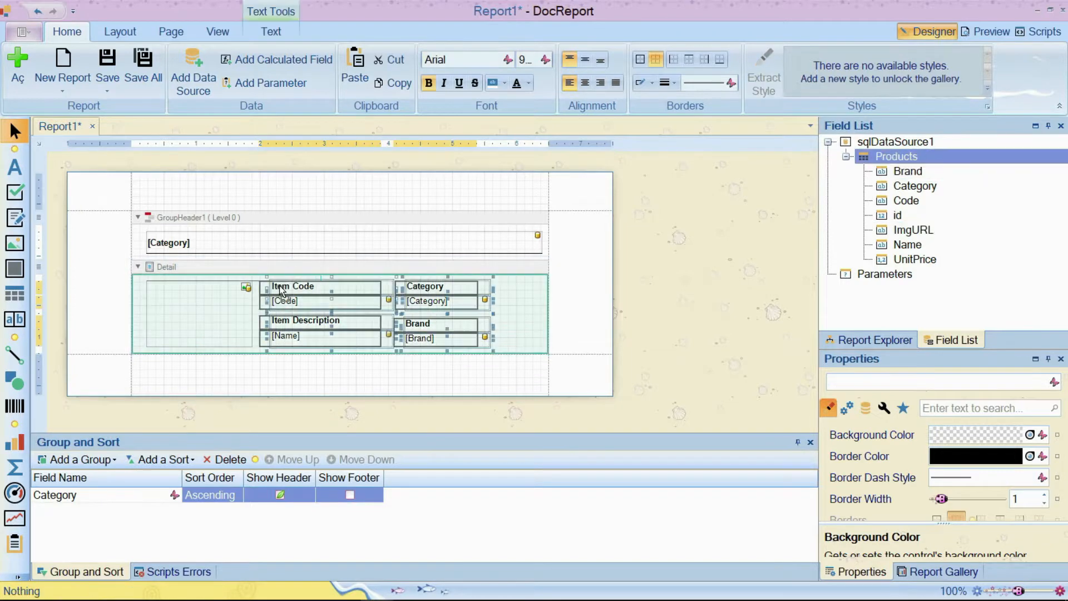
Step: Duplicate the Category heading label in the Detail band, place the copy beside it, and narrow it to end at the group header's edge
left_click(501, 289)
left_click(457, 287)
key("ctrl+c")
left_click(505, 302)
key("ctrl+v")
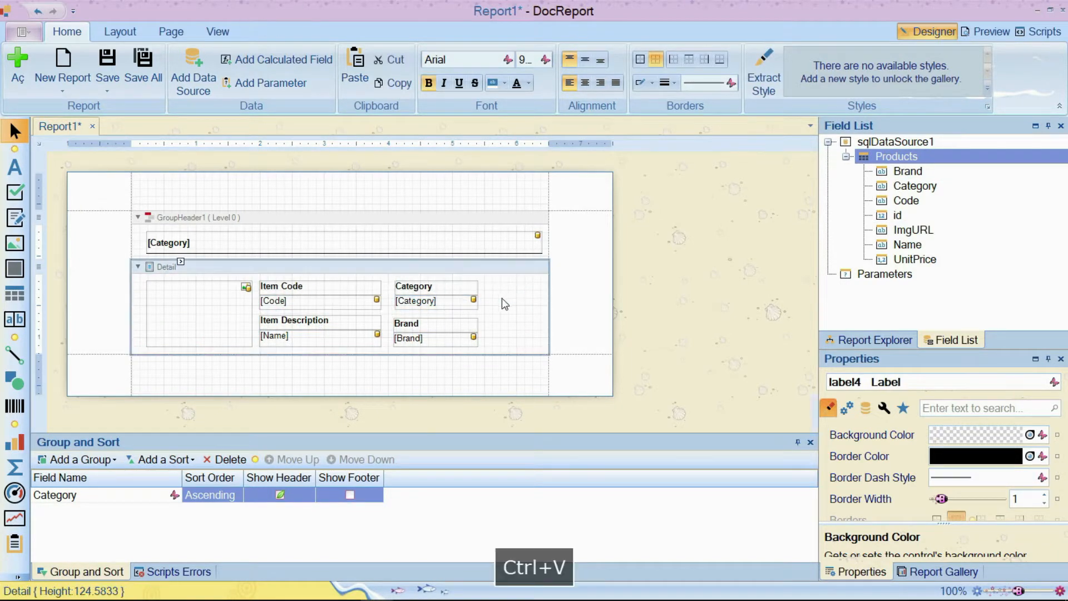
left_click_drag(480, 296, 539, 298)
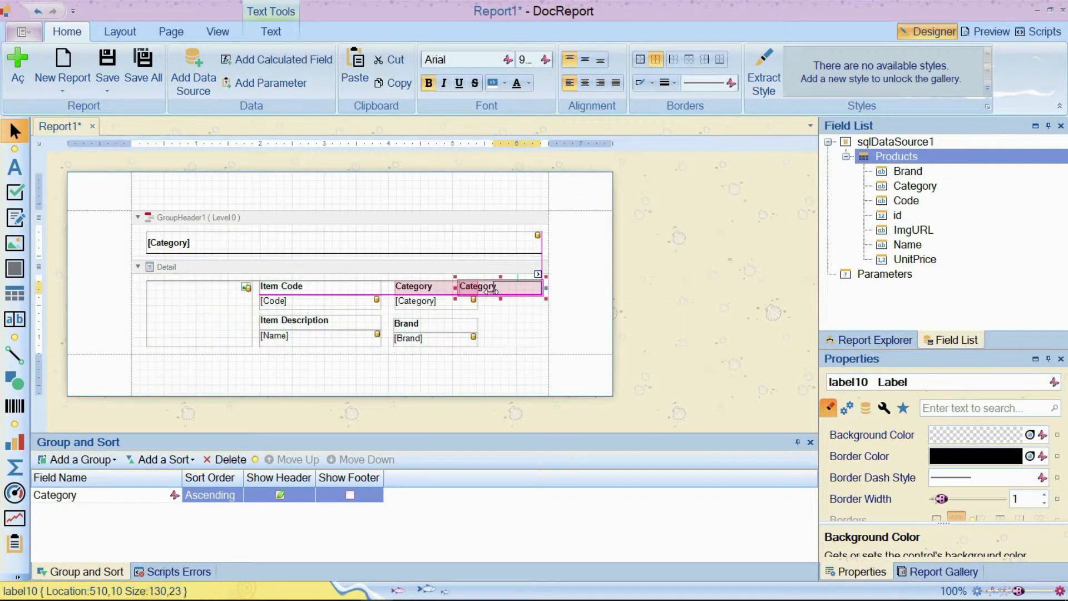
left_click_drag(455, 287, 485, 287)
Step: Change the copied heading's text to Unit Price and place the UnitPrice field directly beneath it
double_click(504, 287)
type("Unit Price")
left_click(479, 322)
left_click_drag(916, 254, 522, 301)
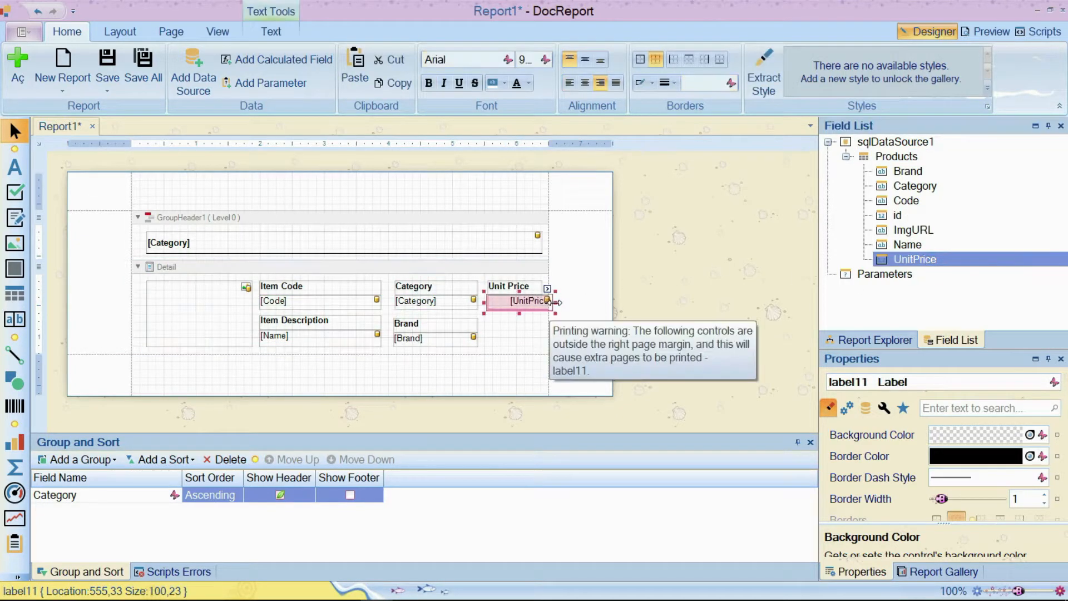
left_click(519, 334)
key("ctrl+s")
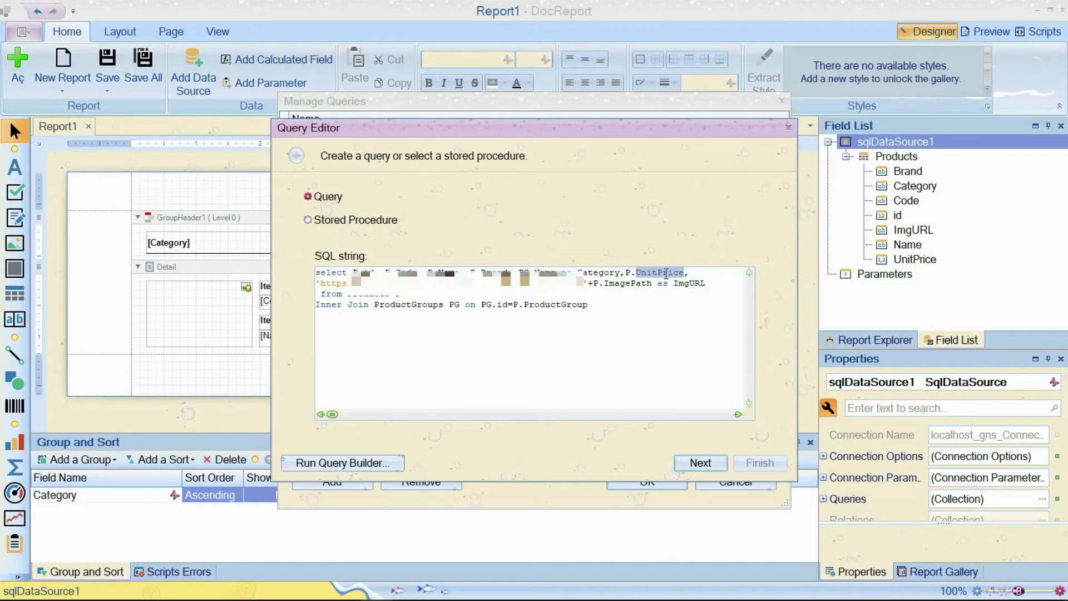
Step: Replace UnitPrice with UnitCost in the SQL string of the Products query and apply the query changes
type("UnitCost,")
left_click(701, 462)
left_click(758, 460)
left_click(647, 481)
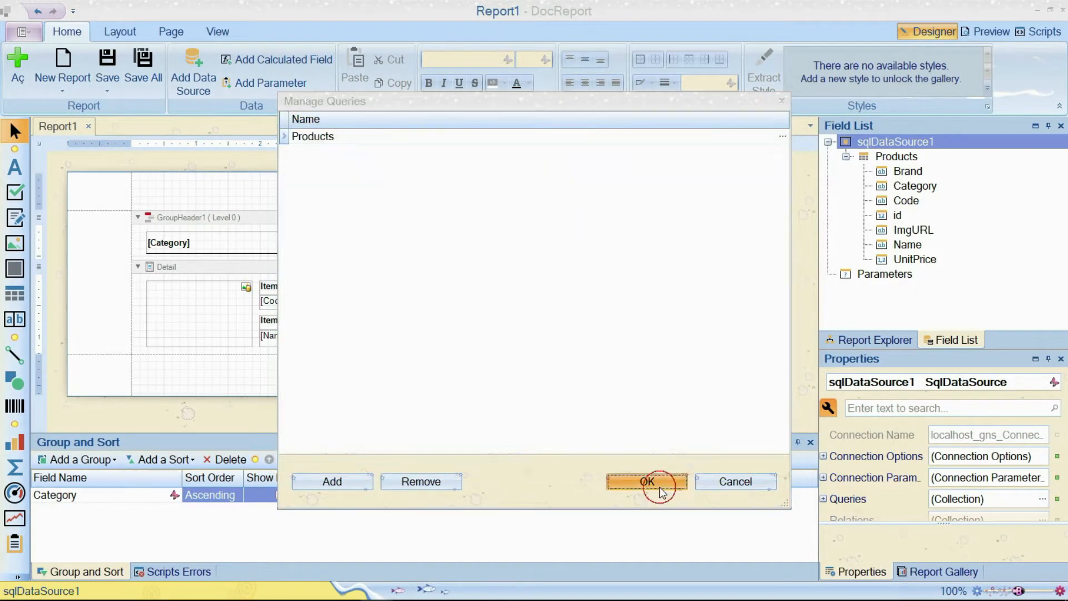
Step: Change the Unit Price heading to Unit Cost and bind the value label beneath it to the UnitCost field
left_click(529, 288)
double_click(528, 288)
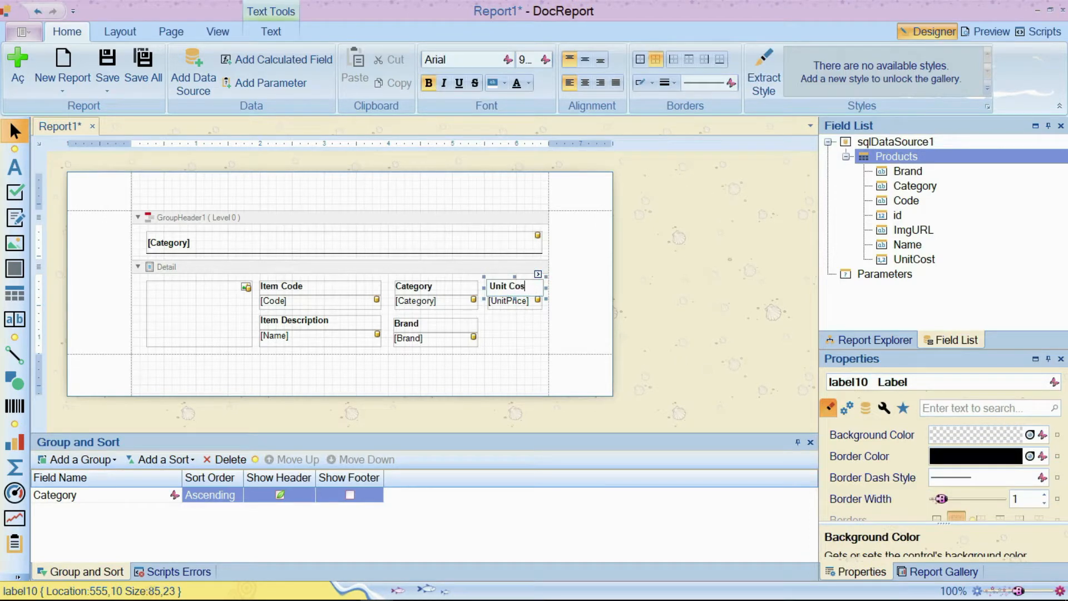
left_click(503, 320)
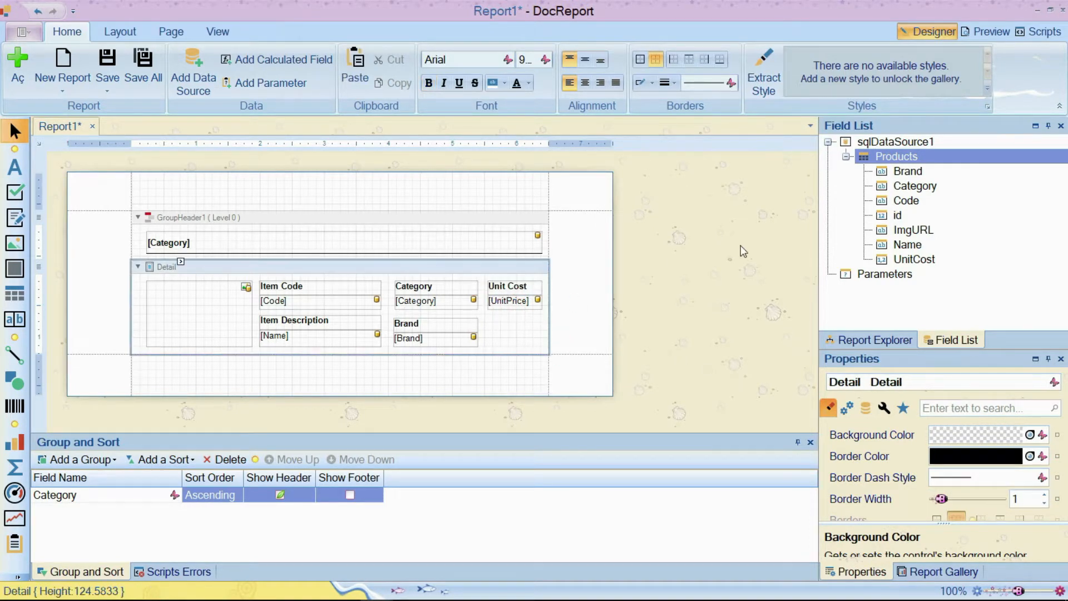
left_click(904, 187)
left_click_drag(901, 268, 503, 321)
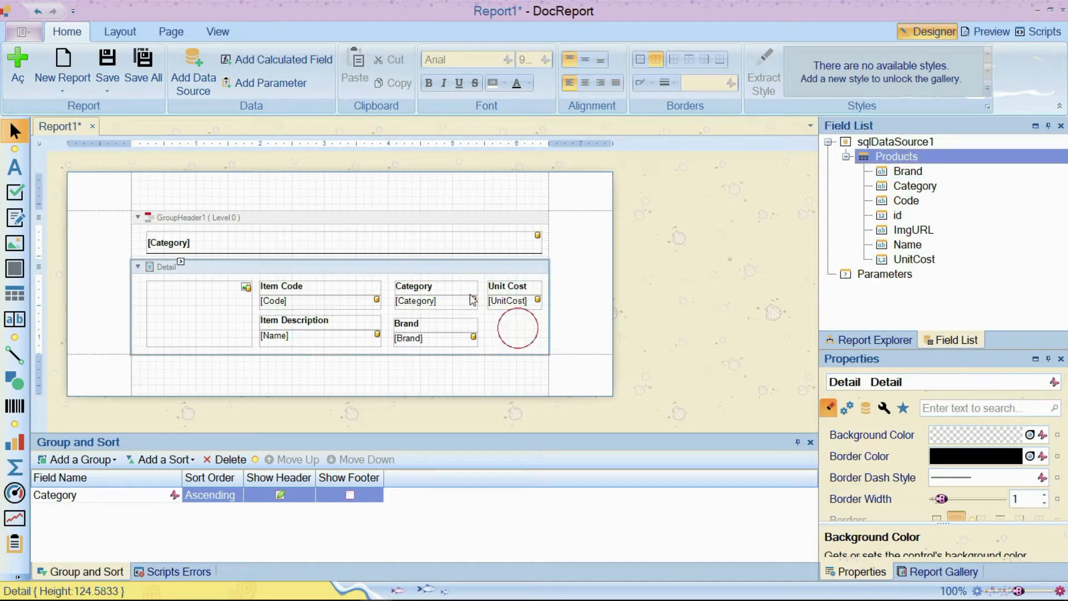
Step: Save the report and check the Unit Cost column in the report preview
left_click(107, 61)
left_click(981, 32)
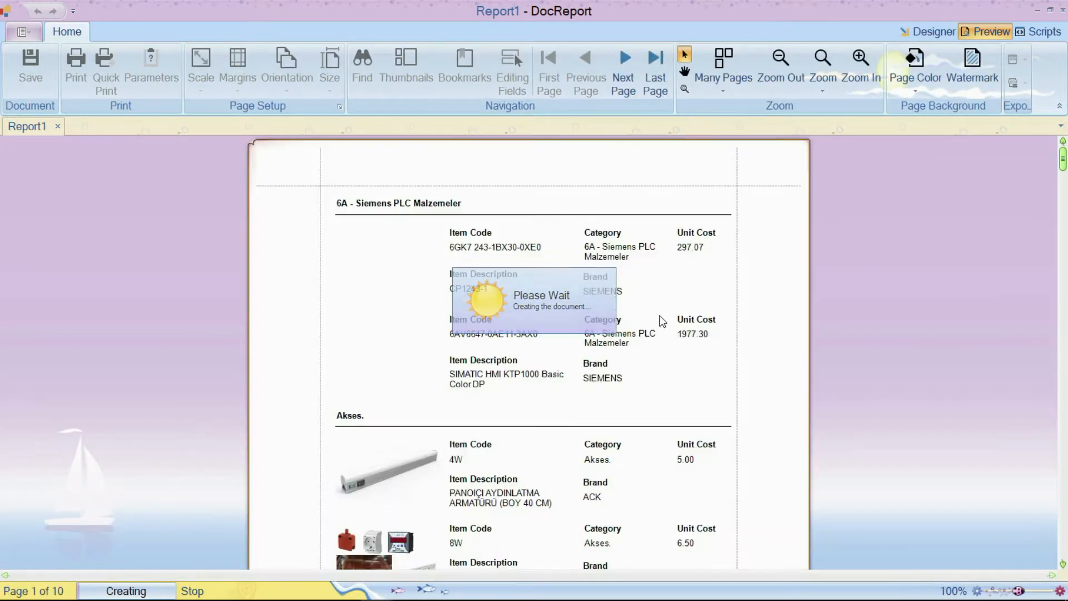
scroll(706, 317, "down", 5)
scroll(691, 403, "down", 10)
scroll(689, 423, "down", 3)
left_click(927, 31)
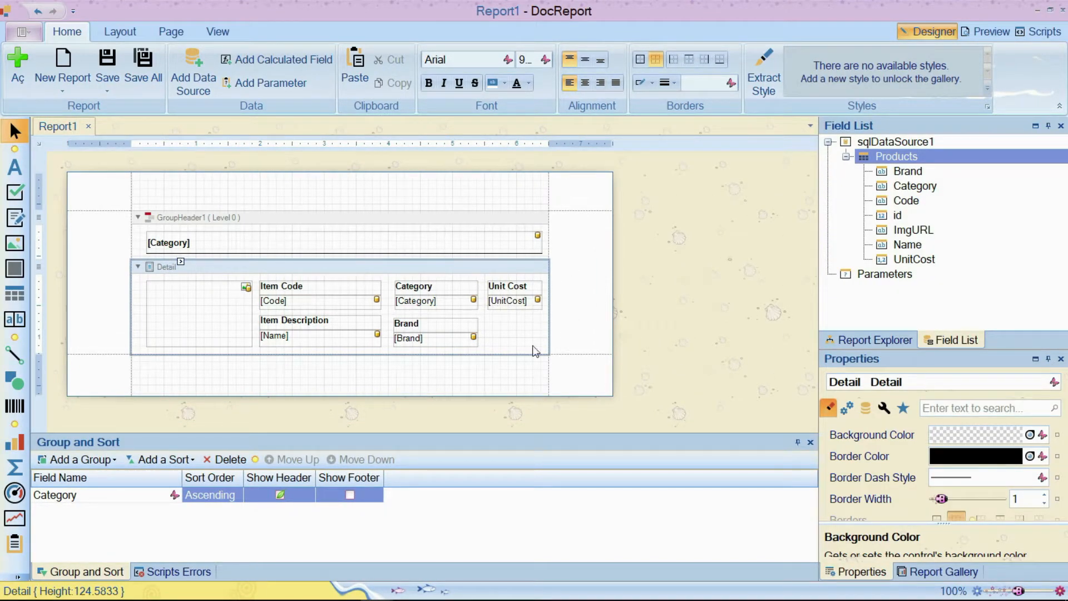
Step: Set the format string of the UnitCost value label to the standard currency type $0
left_click(537, 299)
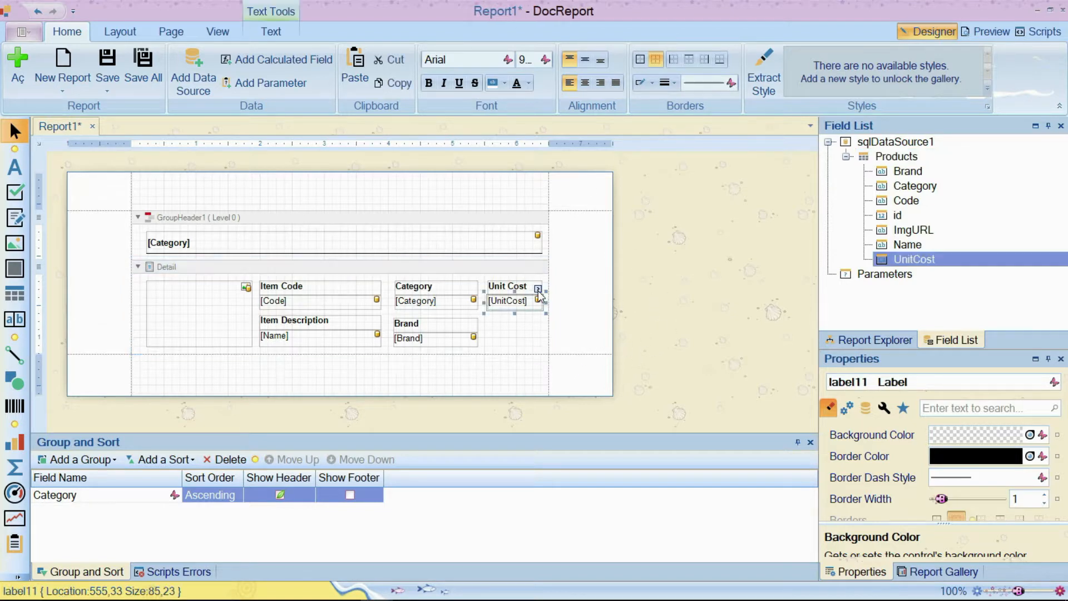
left_click(538, 289)
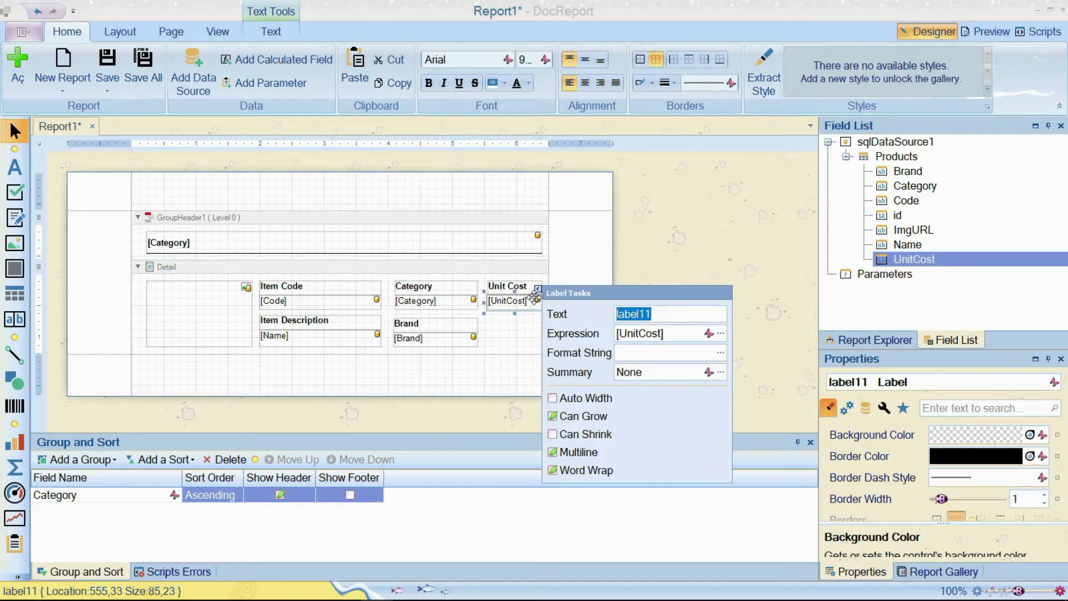
left_click(619, 352)
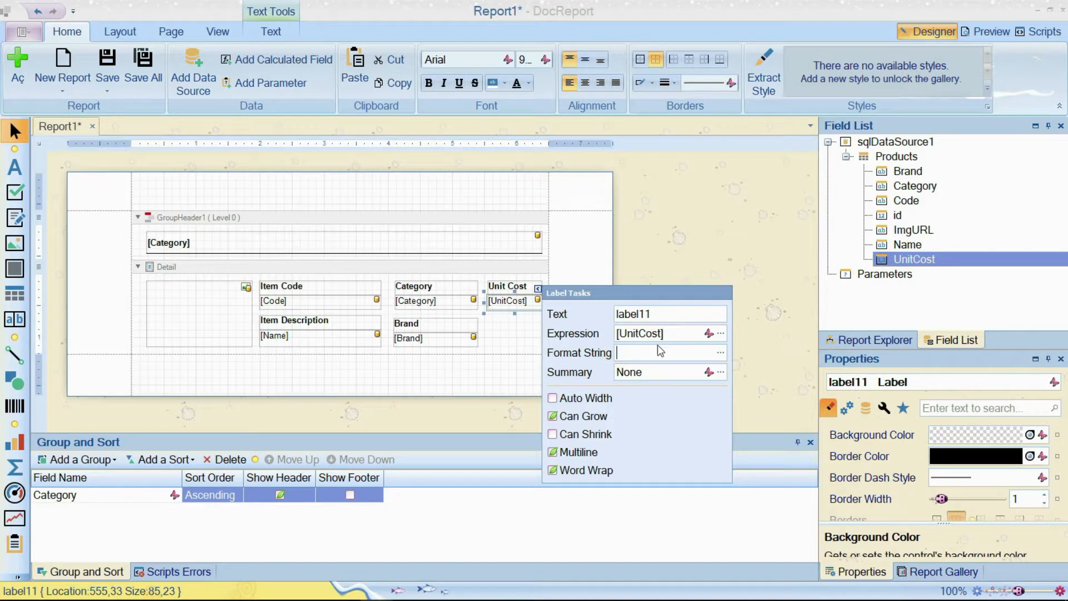
left_click(720, 353)
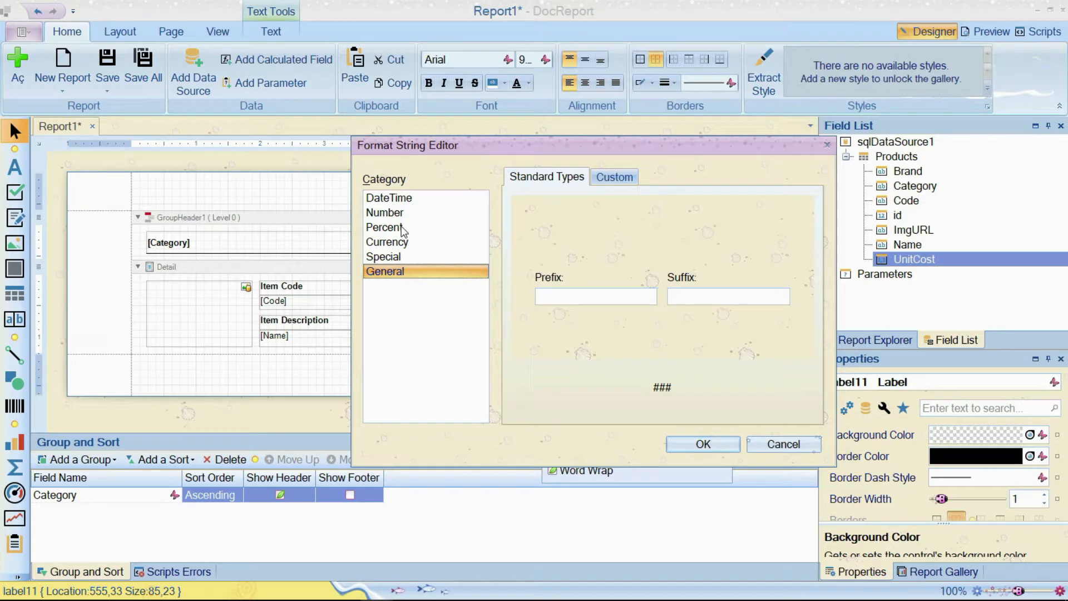
left_click(390, 243)
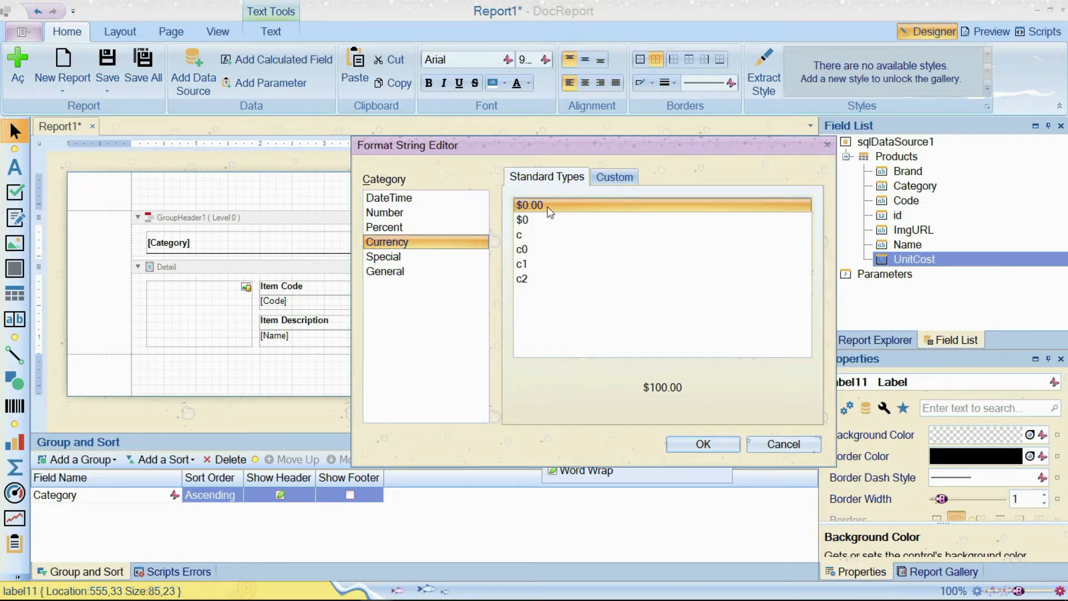
left_click(544, 220)
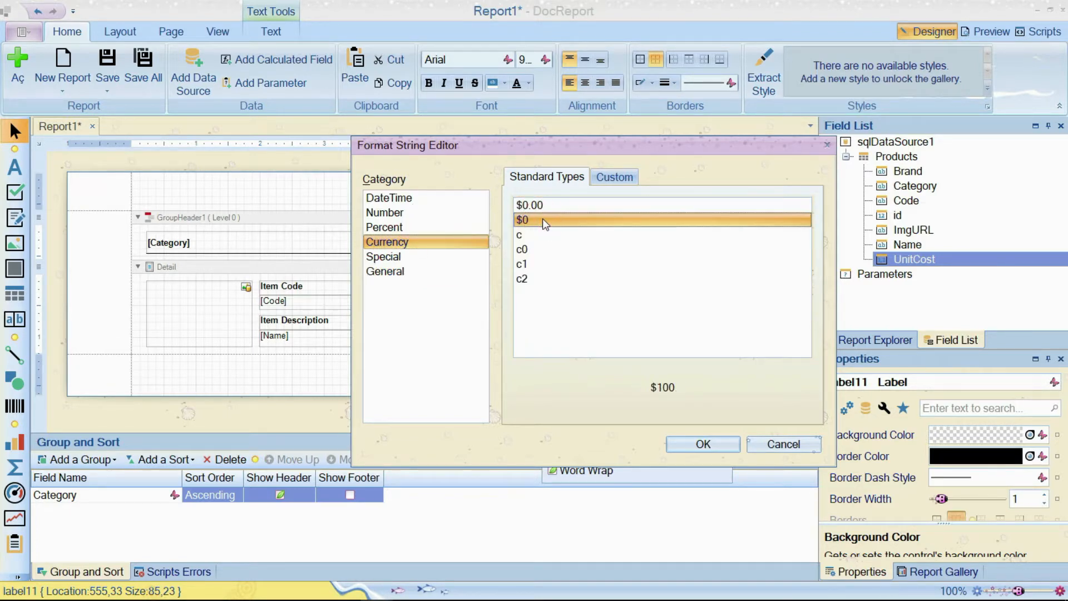
left_click(543, 210)
left_click(544, 219)
left_click(723, 443)
left_click(301, 158)
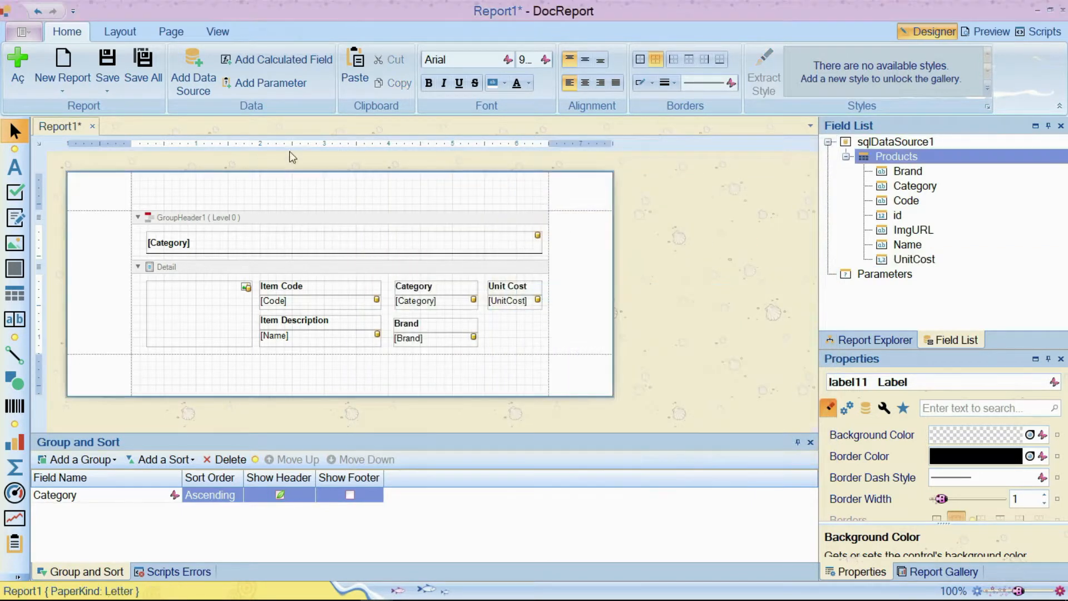
Step: Save the report and check the currency formatting of the unit costs in the preview
left_click(107, 57)
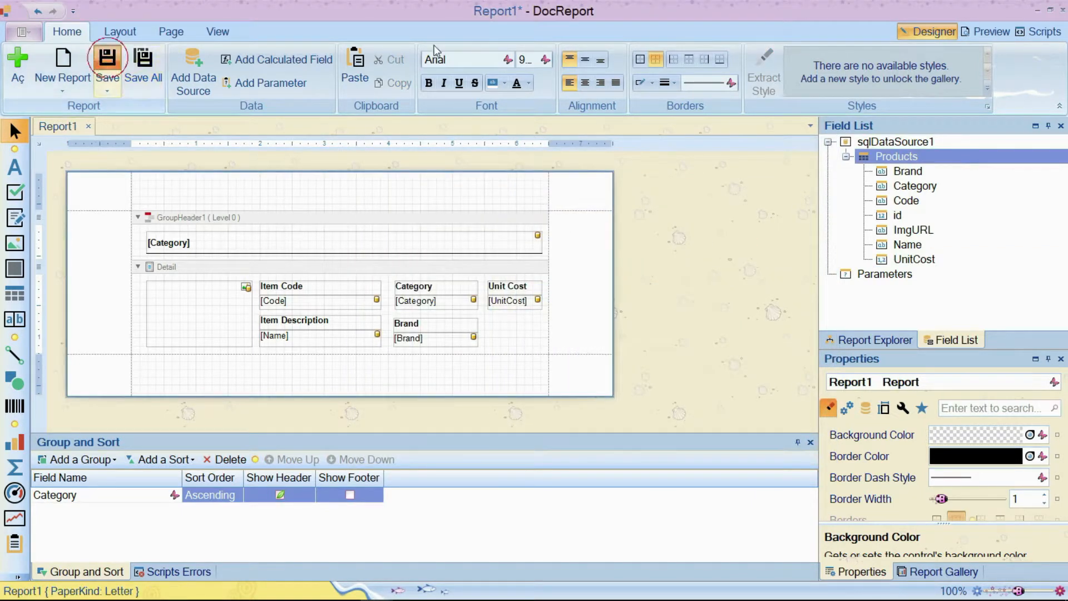
left_click(987, 32)
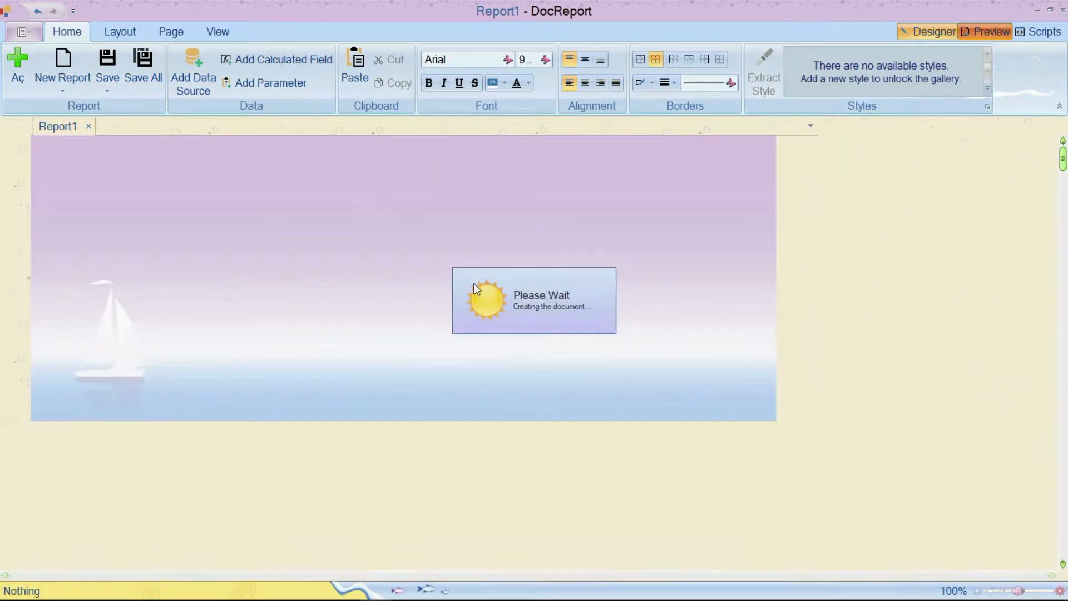
scroll(690, 353, "down", 3)
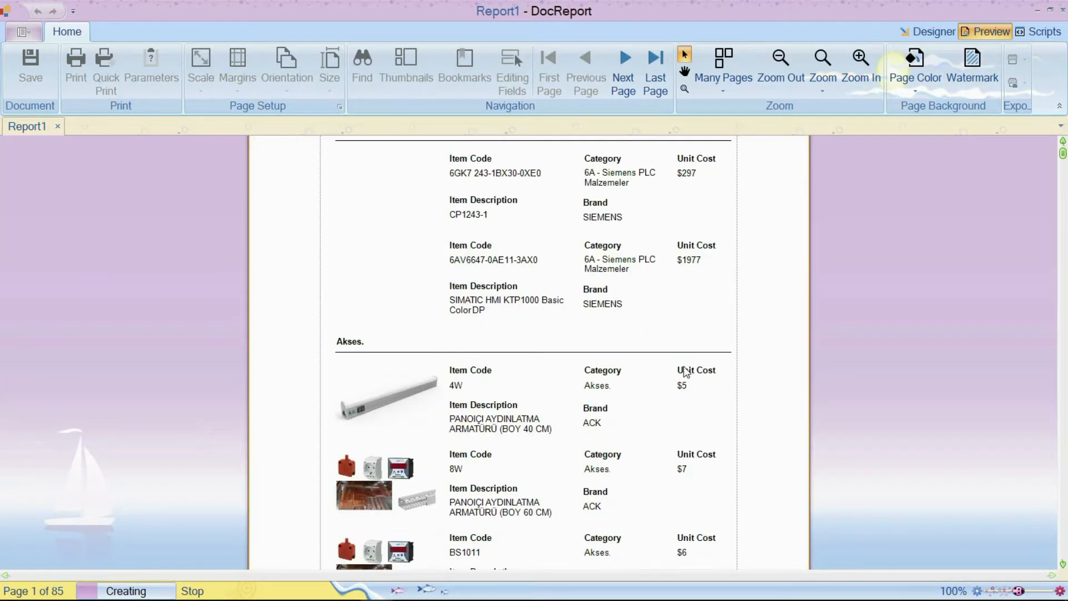
left_click(515, 325)
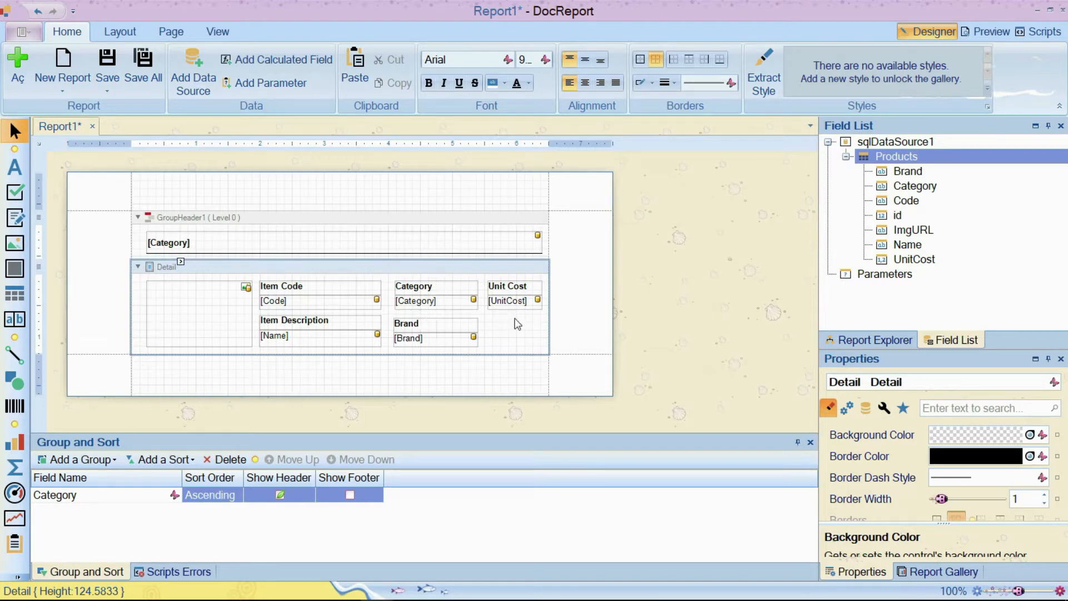
Step: Examine the UnitCost label's expression and the available fields and functions in the Expression Editor
left_click(538, 299)
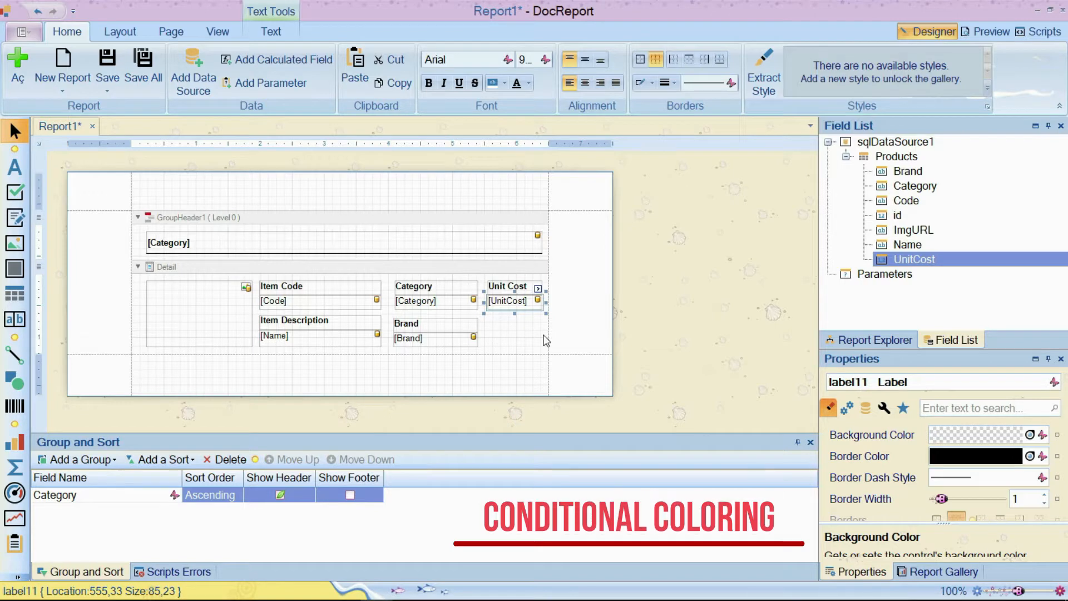
left_click(535, 292)
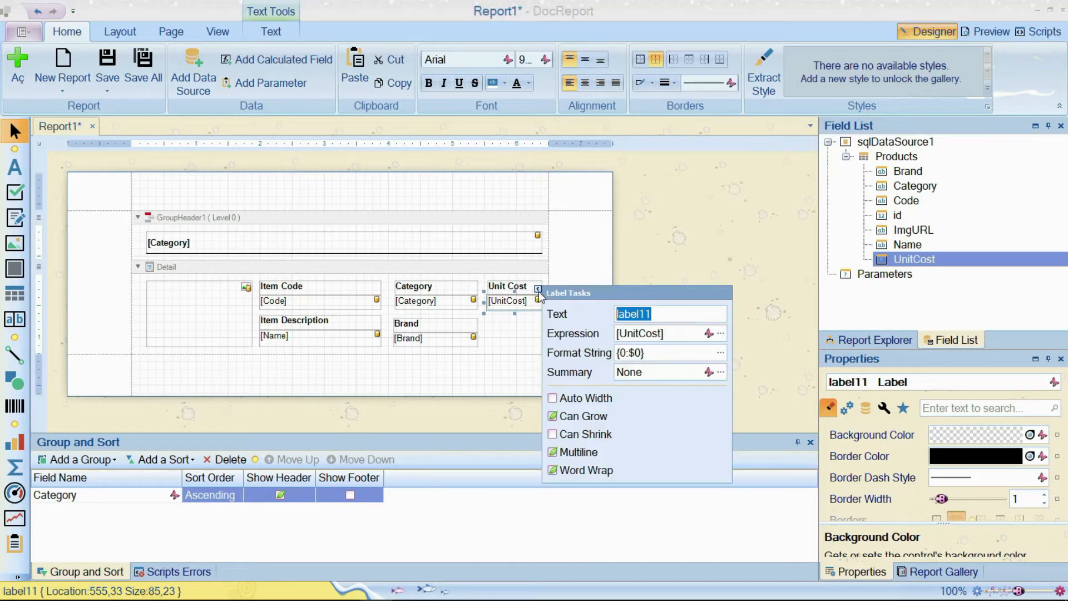
left_click(671, 333)
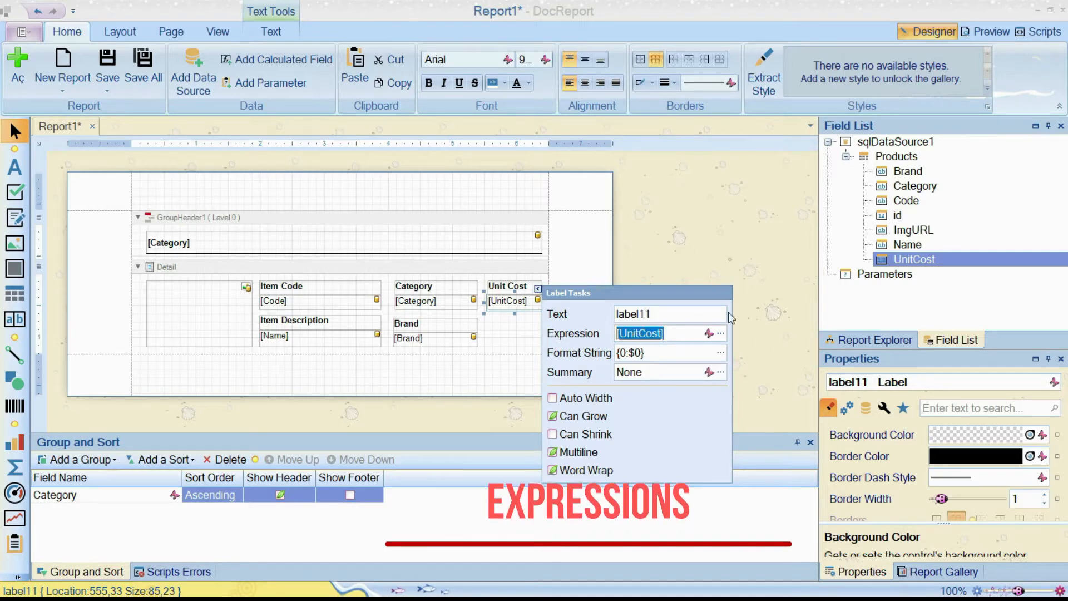
left_click(721, 333)
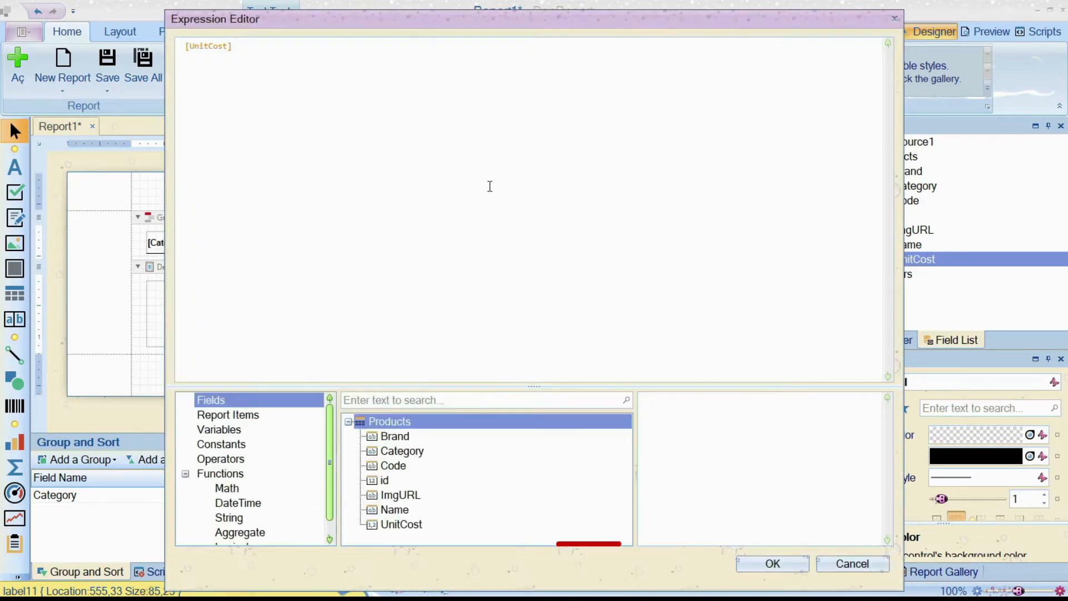
mouse_move(319, 16)
left_mouse_down()
mouse_move(530, 69)
mouse_move(320, 28)
left_mouse_up()
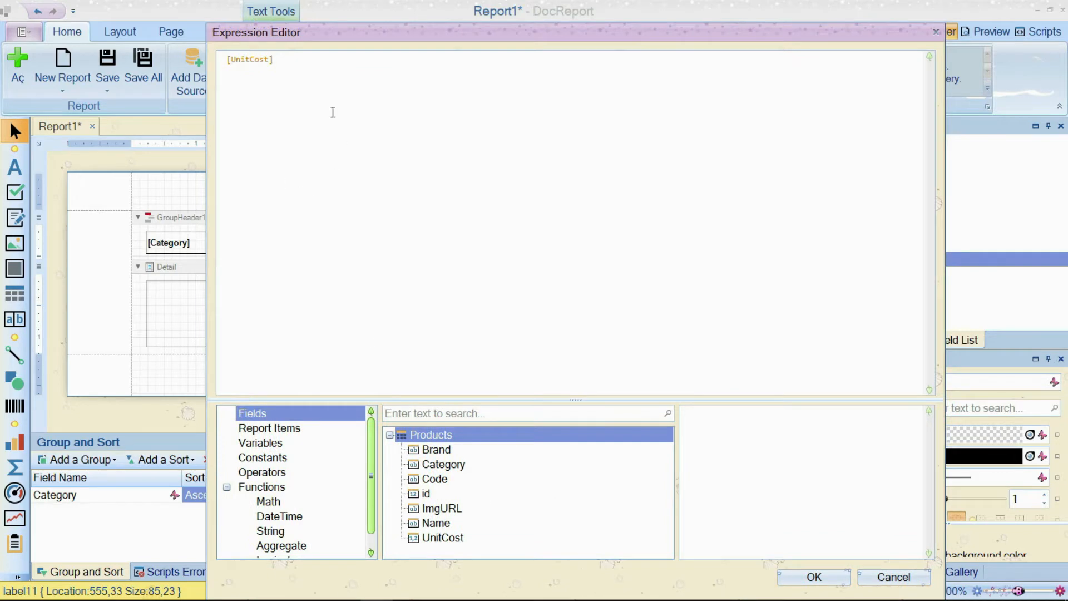
left_click_drag(276, 32, 309, 17)
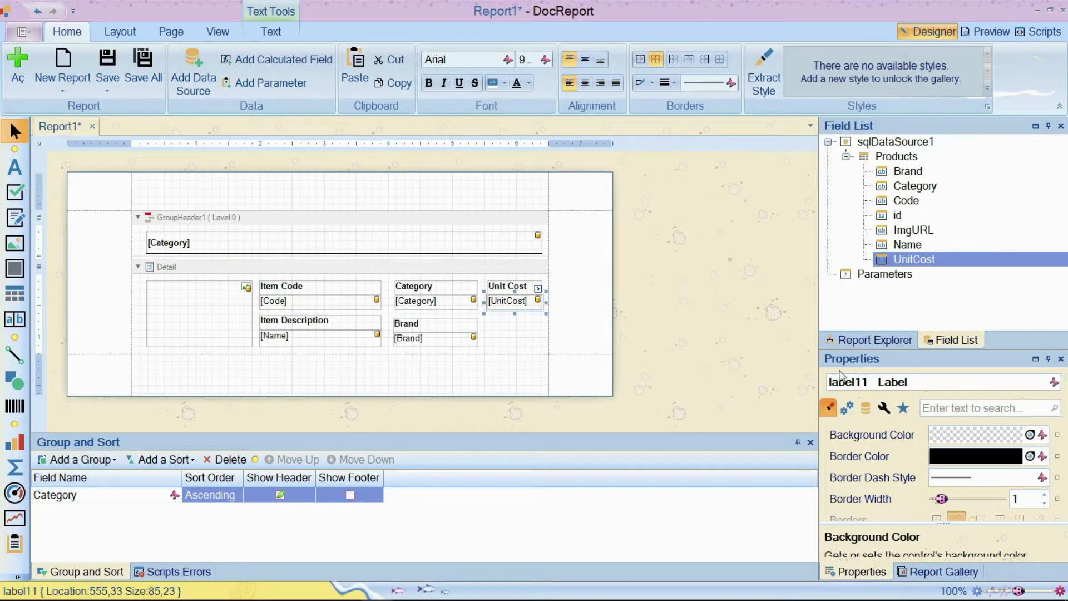
Step: Try a Silver background colour on the UnitCost label, and undo it
left_click_drag(845, 345, 846, 287)
left_click(534, 304)
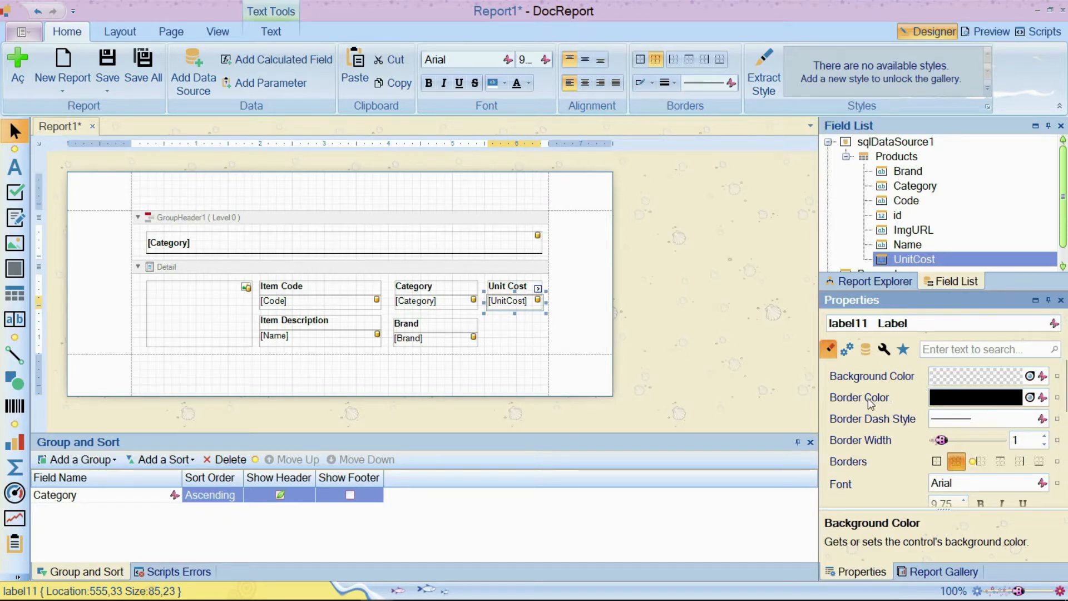
left_click(1038, 376)
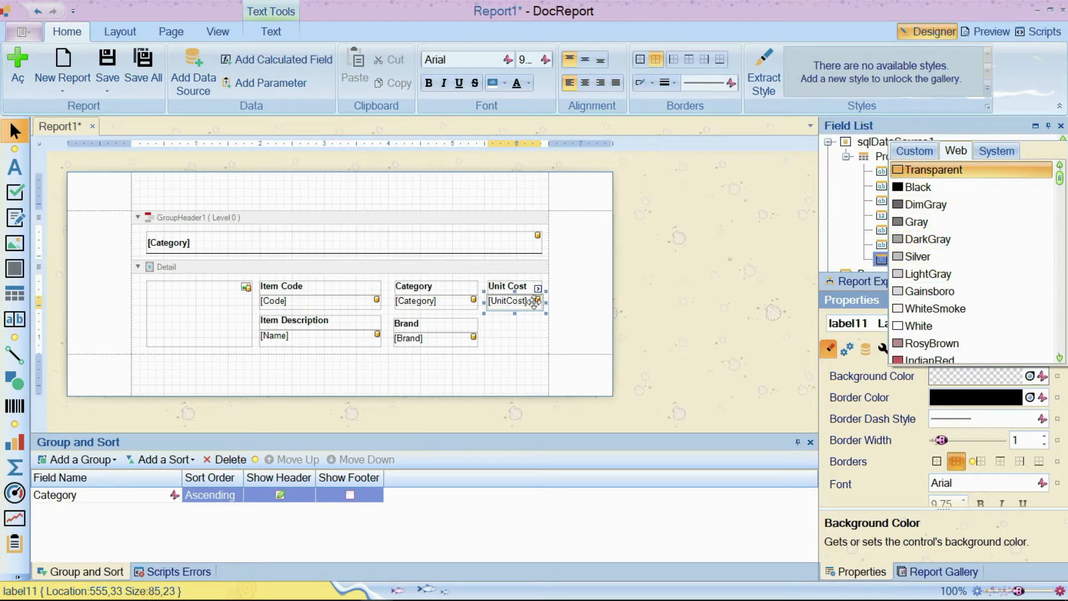
left_click(940, 256)
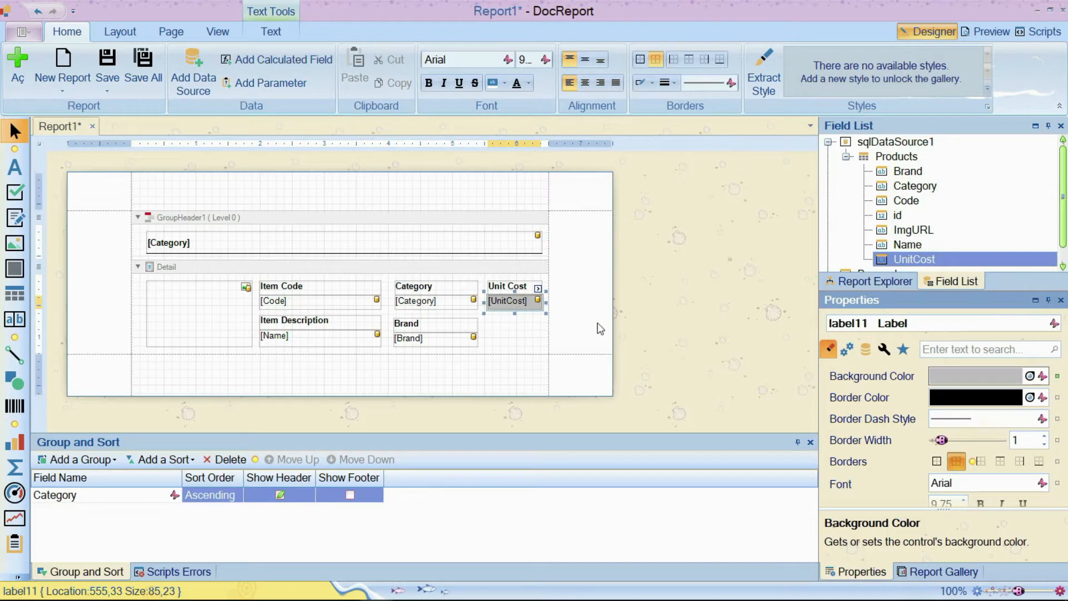
key("ctrl+z")
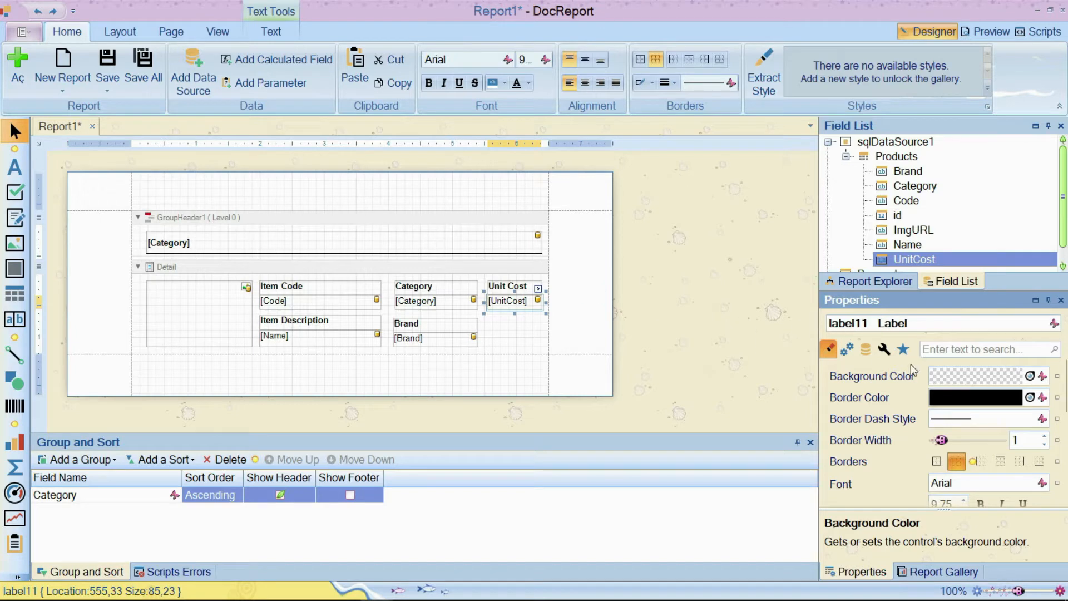
Step: Start a background colour expression for the UnitCost label with an Iif function testing [UnitCost] < 10
left_click(1057, 377)
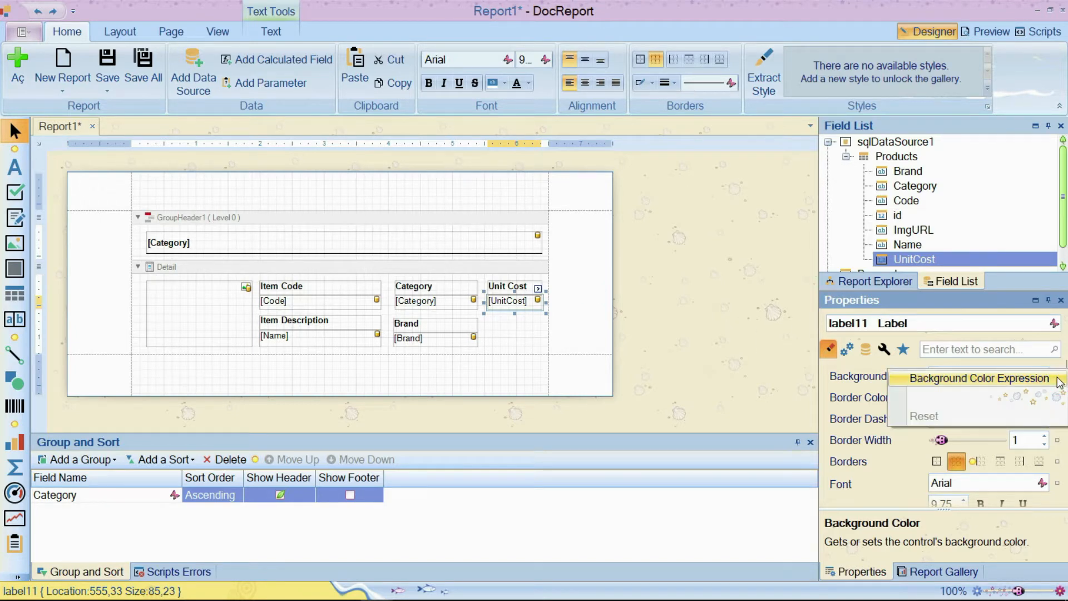
left_click(985, 378)
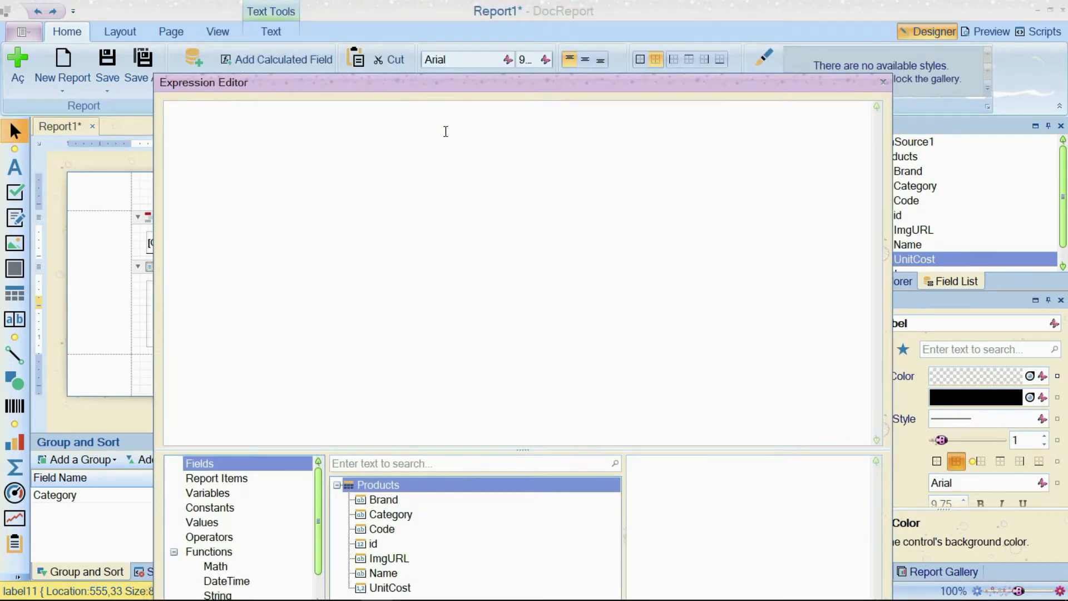
type("iif")
key("Tab")
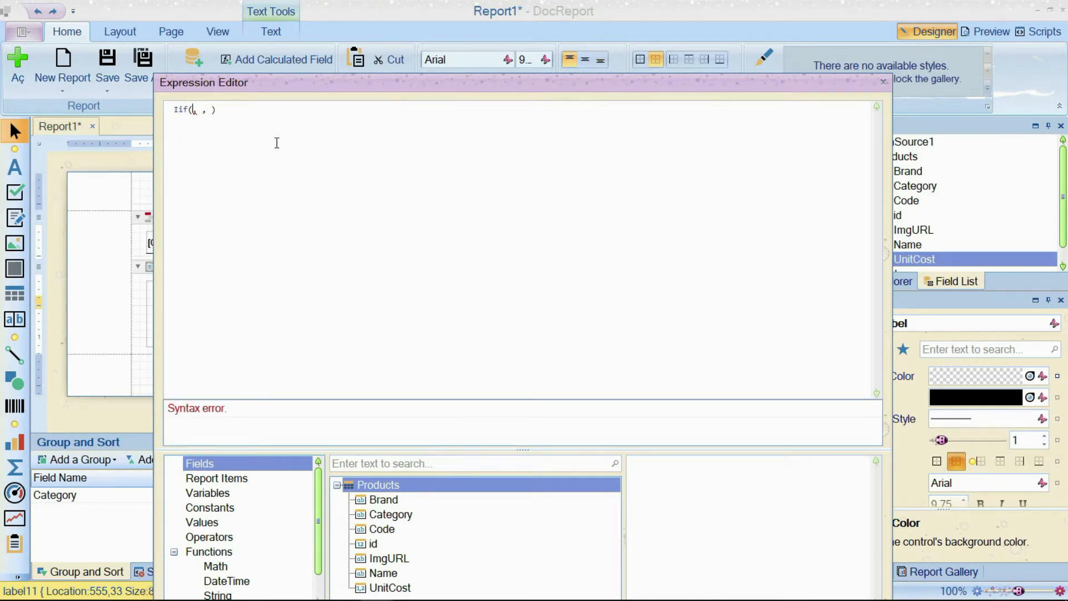
left_click_drag(279, 99, 334, 60)
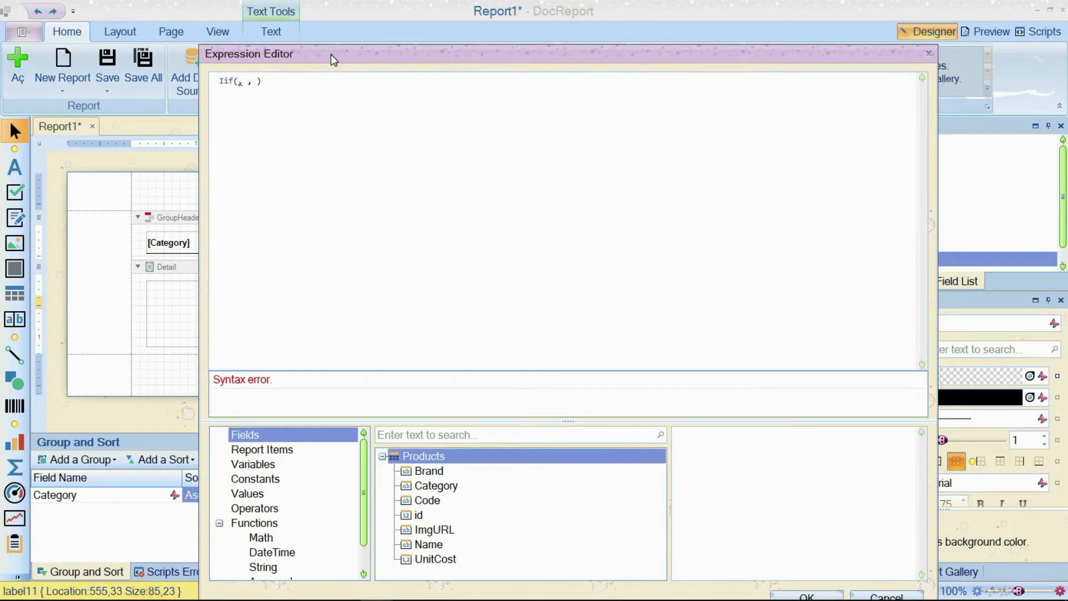
double_click(435, 558)
type("< 1")
key("Right")
key("Right")
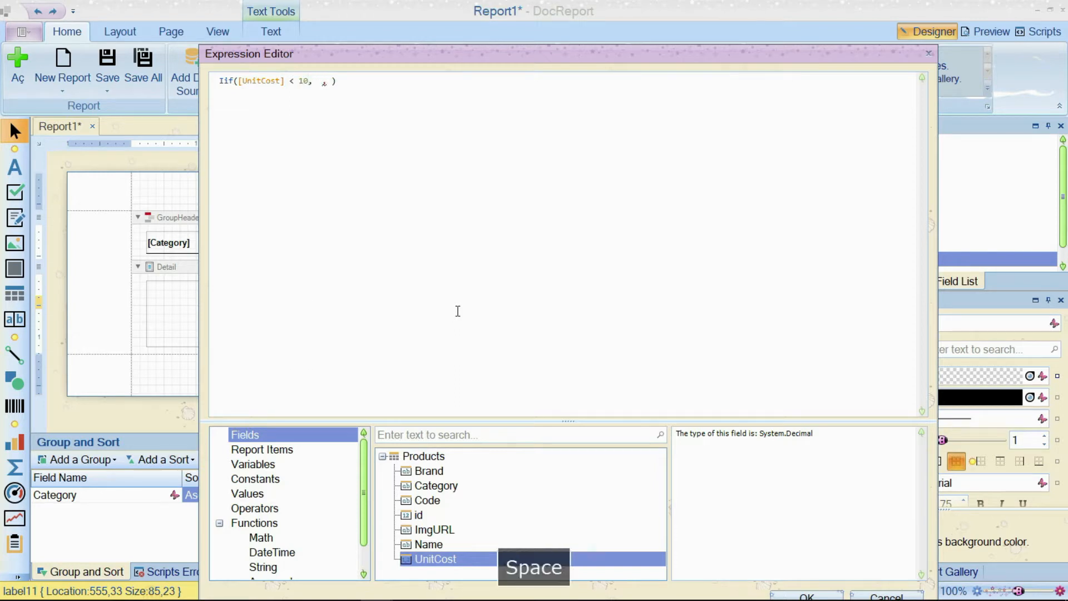
Step: Complete the Iif function with 'Red' as the true result and 'White' as the false result, and apply the expression
type("'")
type("R")
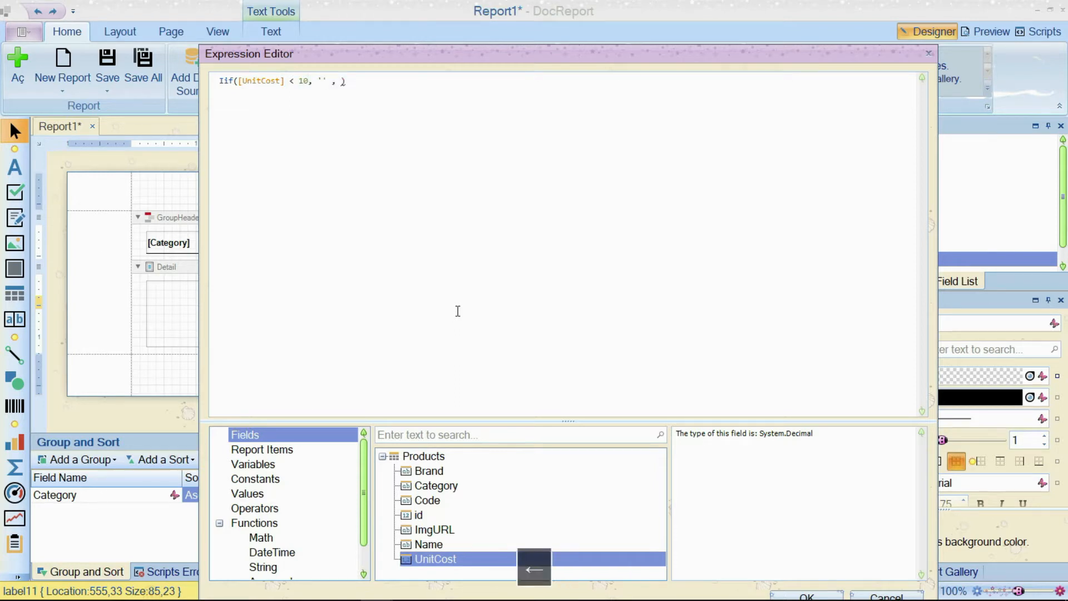
type("ed' , ")
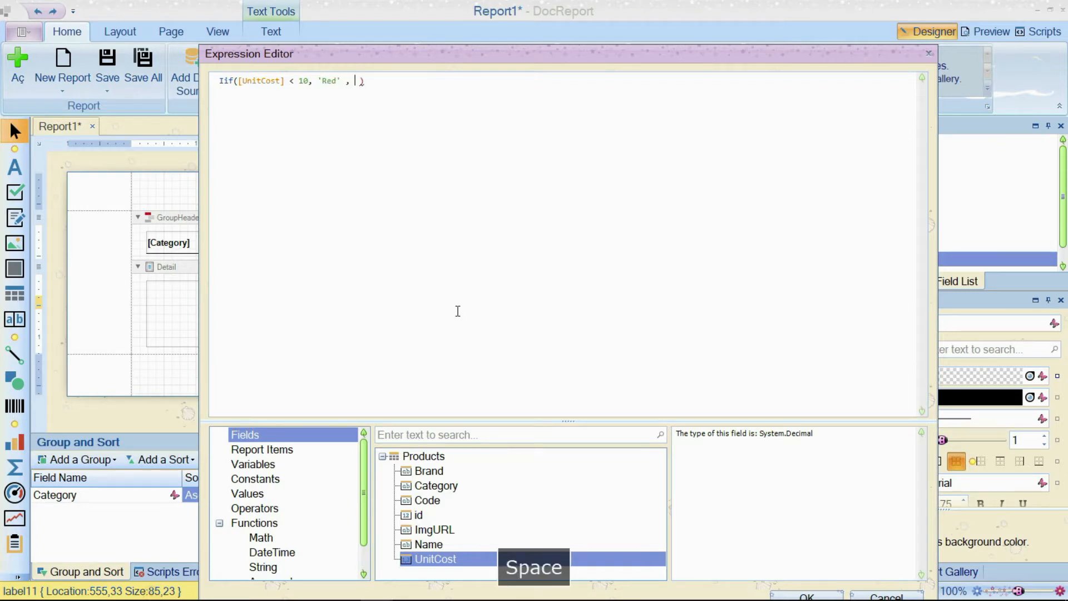
type(" White")
left_click_drag(606, 52, 561, 24)
left_click(751, 565)
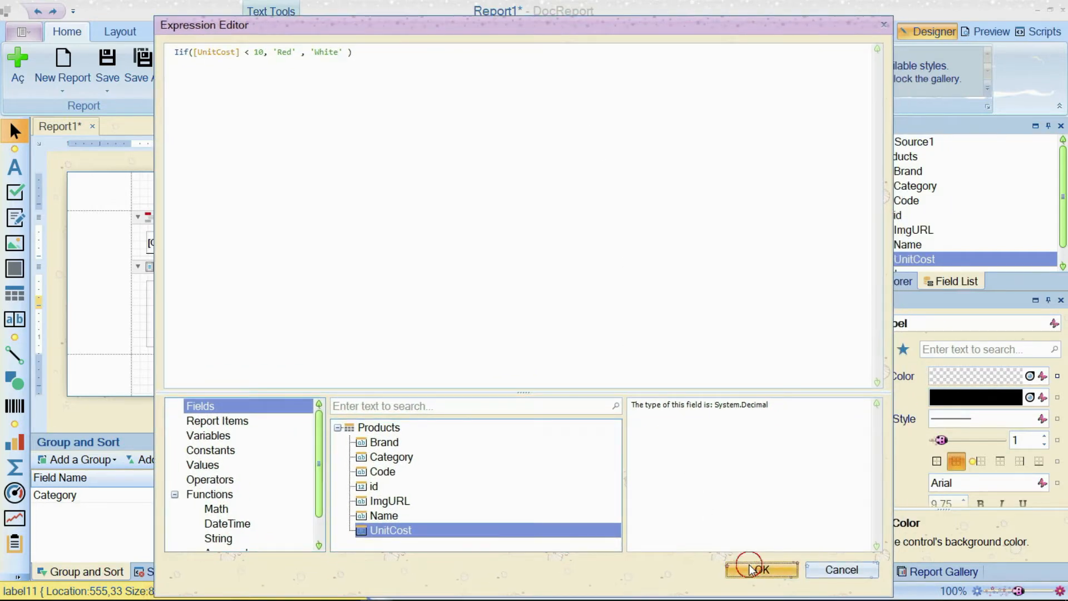
Step: Save the report and check the conditional background colour of the unit costs in the preview
left_click(114, 57)
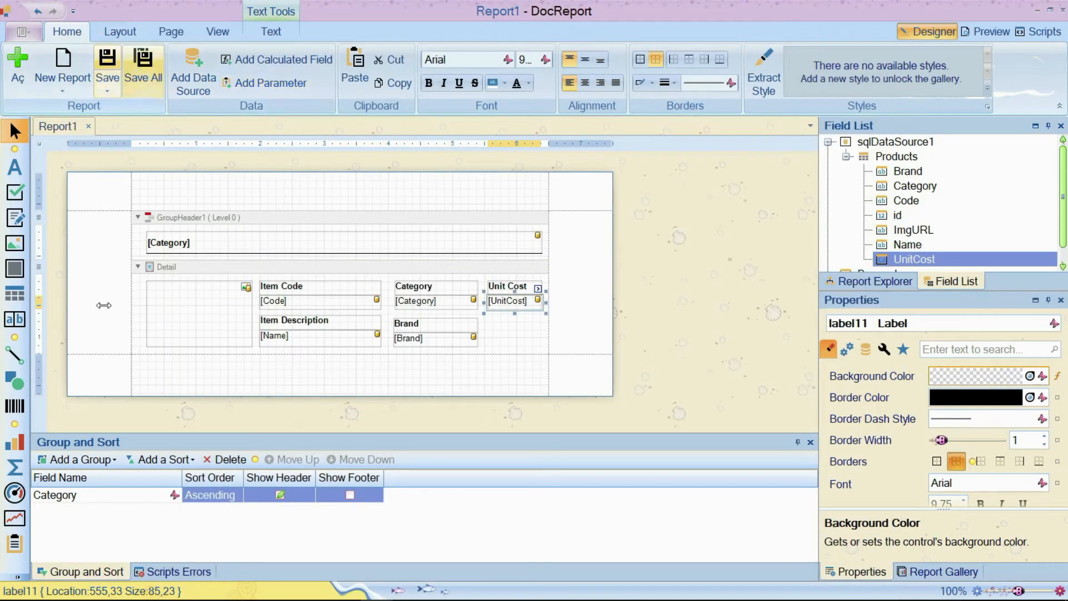
left_click(983, 33)
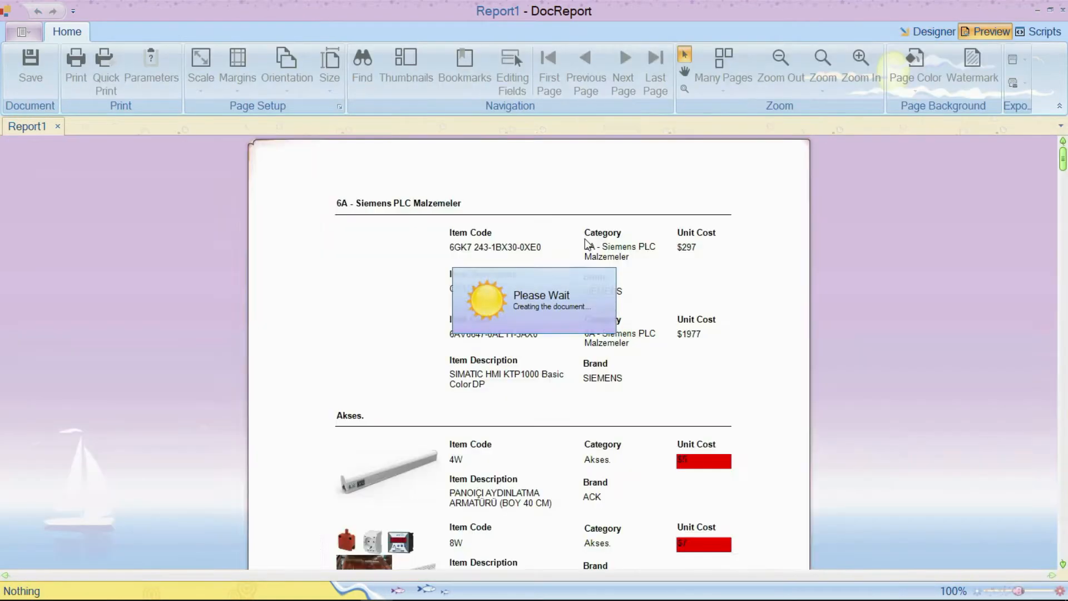
scroll(674, 370, "down", 3)
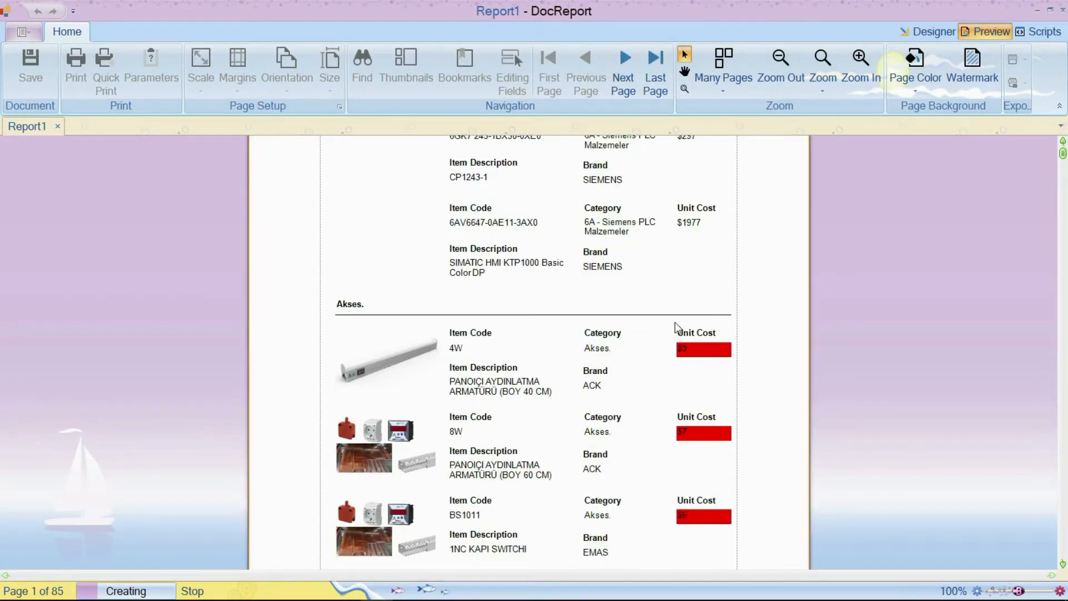
scroll(707, 344, "up", 3)
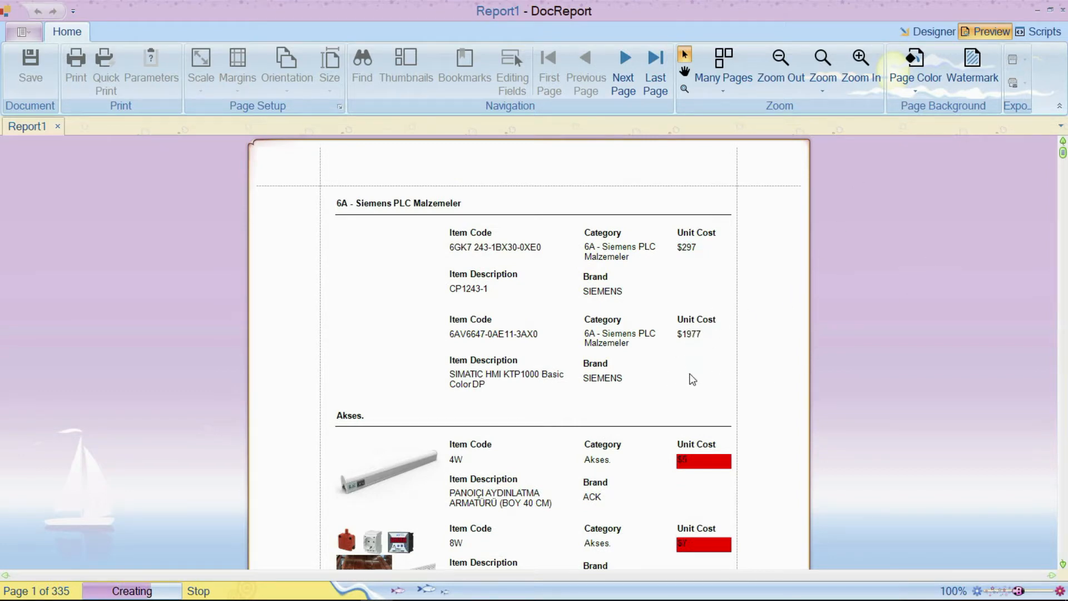
scroll(706, 426, "down", 15)
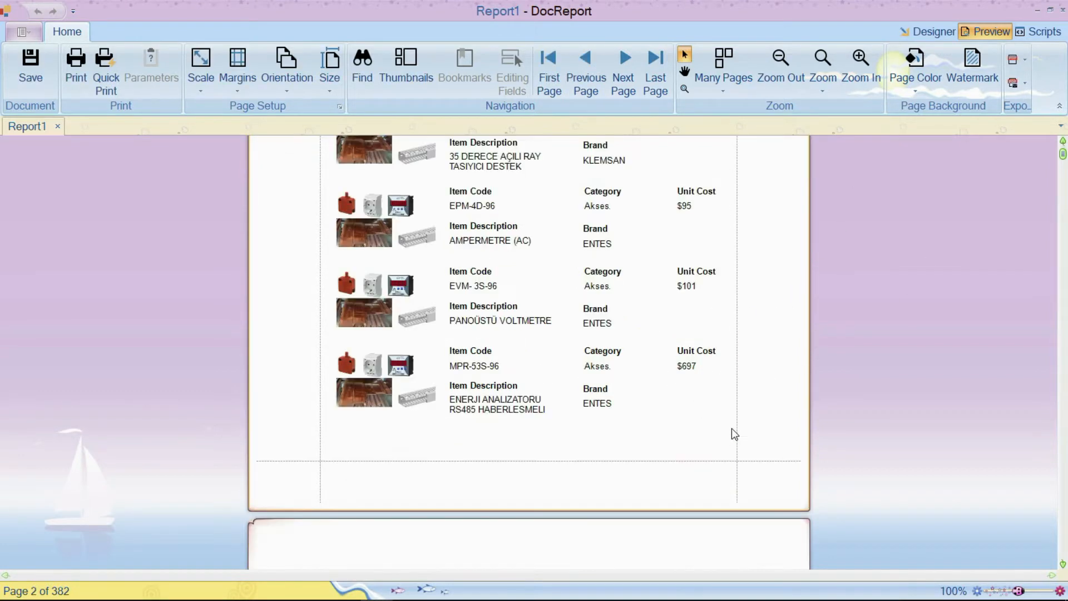
scroll(735, 434, "up", 5)
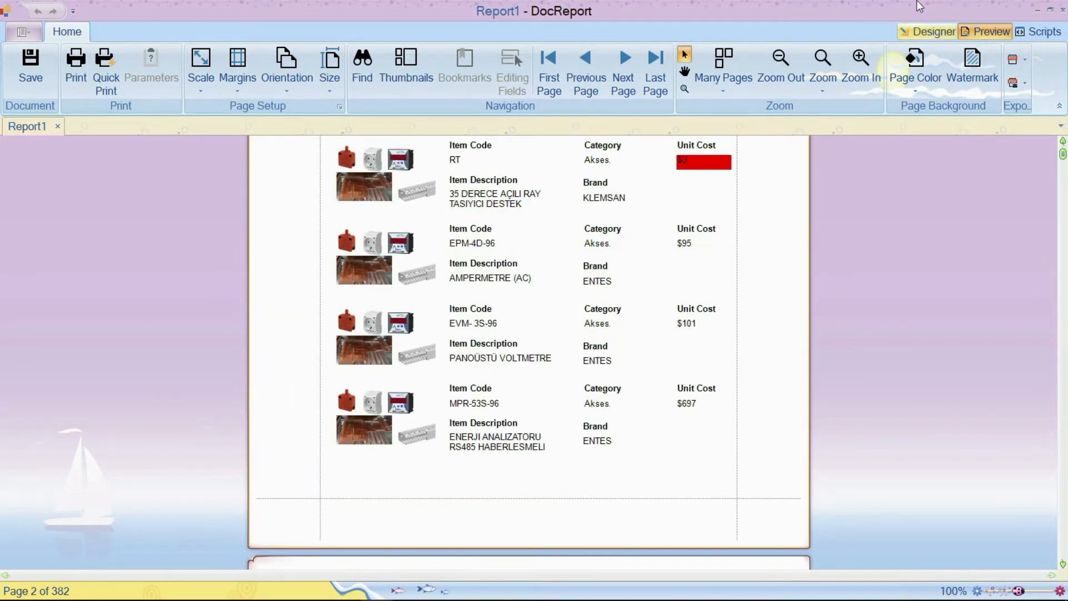
Step: Reopen the UnitCost label's background colour expression in the designer and enter 'Red' as the result for costs under 10
left_click(928, 32)
left_click(538, 289)
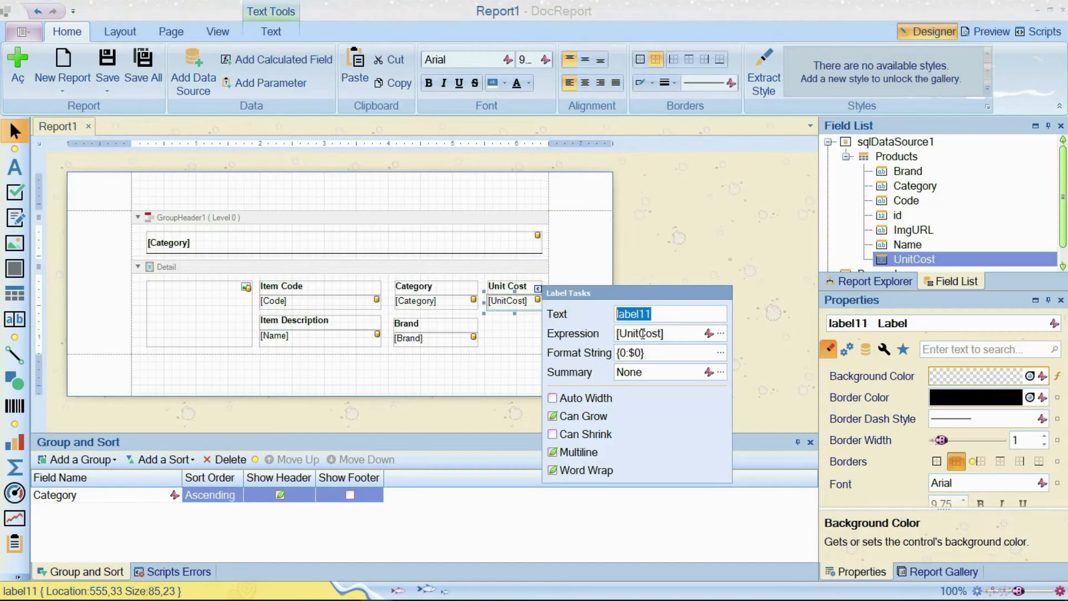
left_click(1057, 376)
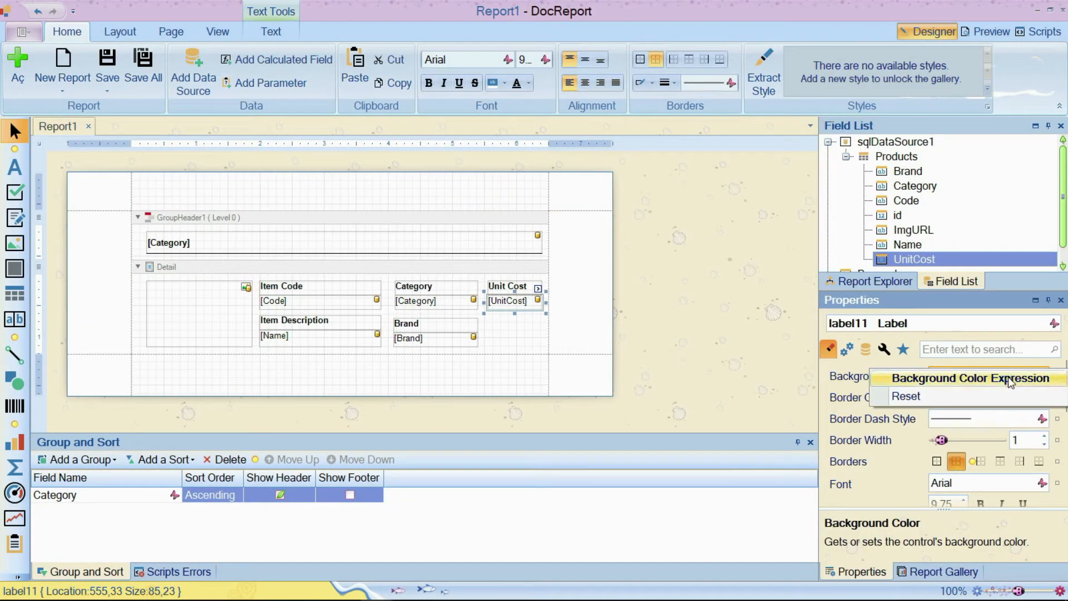
left_click(1010, 382)
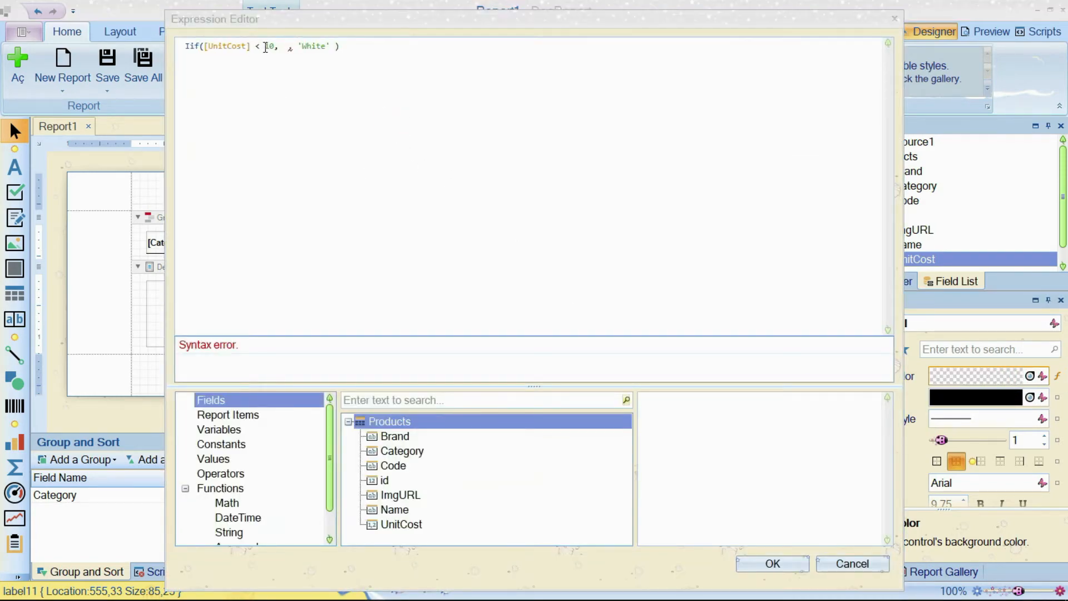
double_click(284, 45)
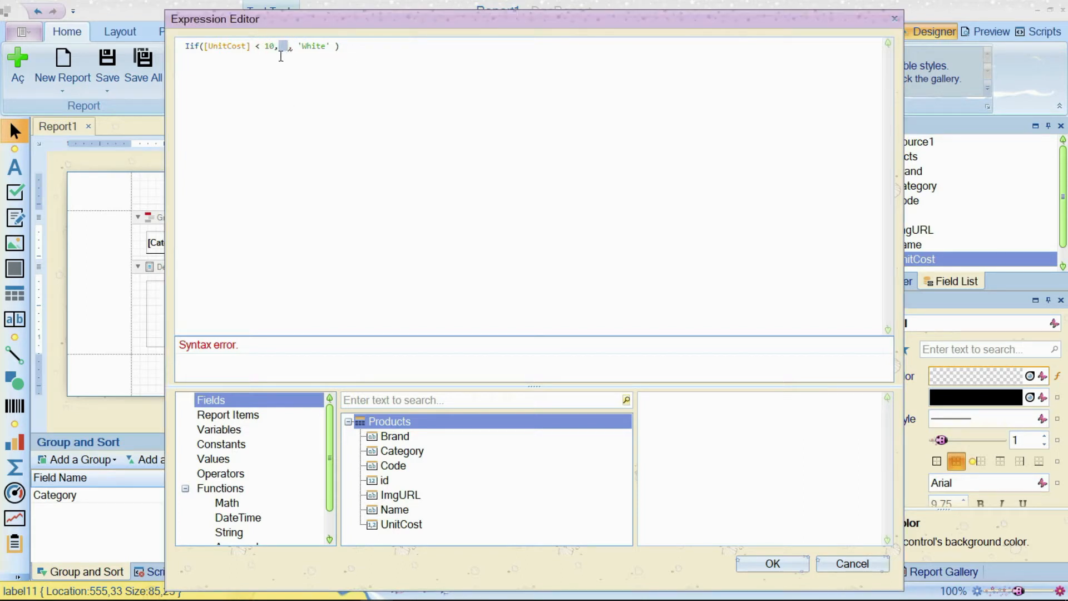
left_click_drag(293, 47, 328, 48)
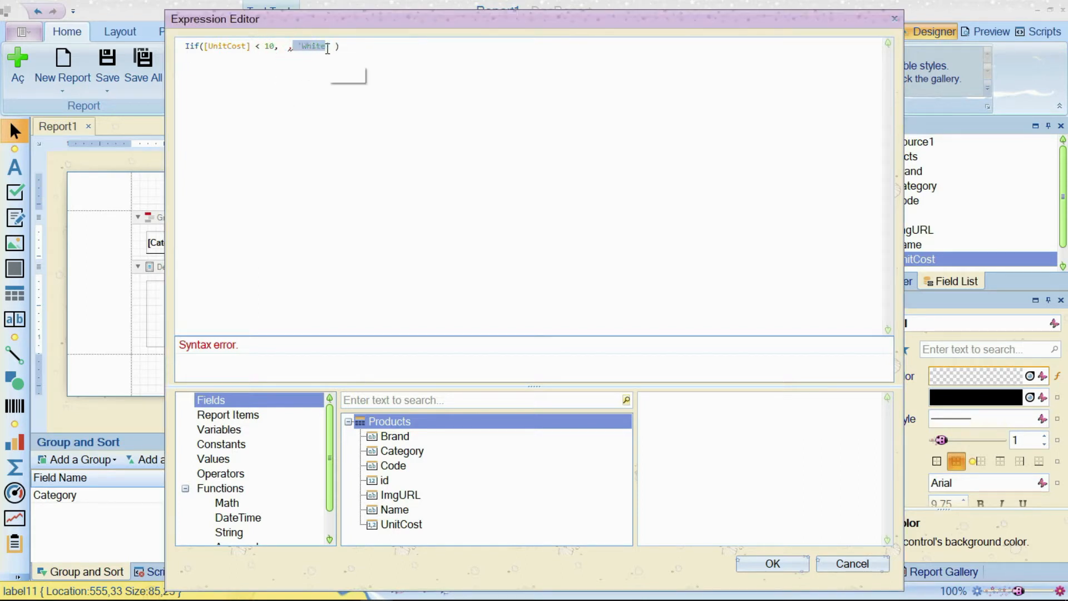
left_click(282, 49)
type("''")
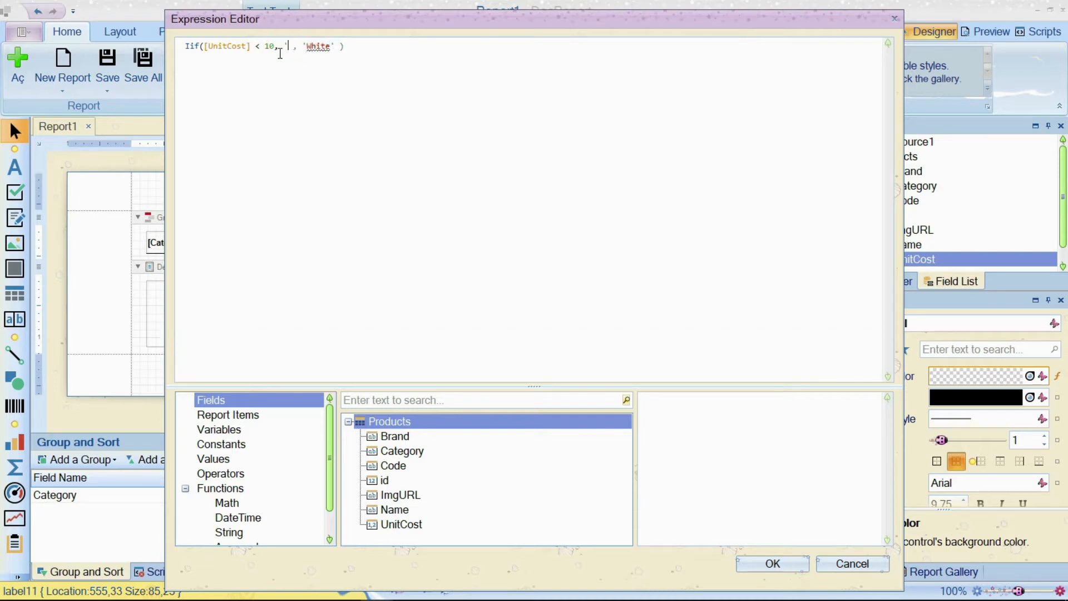
key("Left")
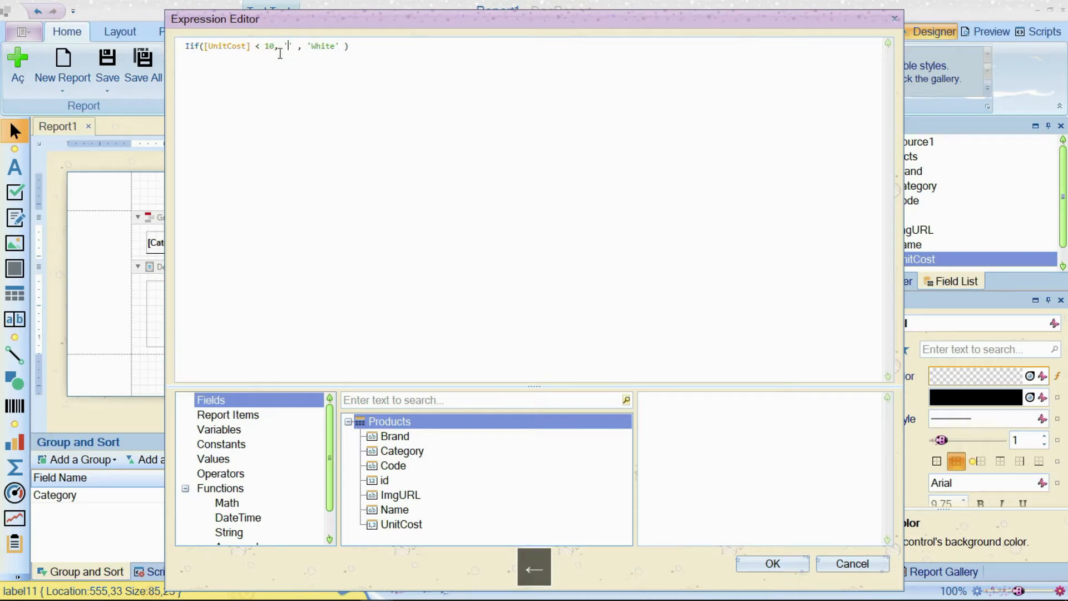
type("Red")
Step: Replace the 'White' result with a nested Iif function testing [UnitCost] > 500
key("Right")
key("Delete")
type("Ii")
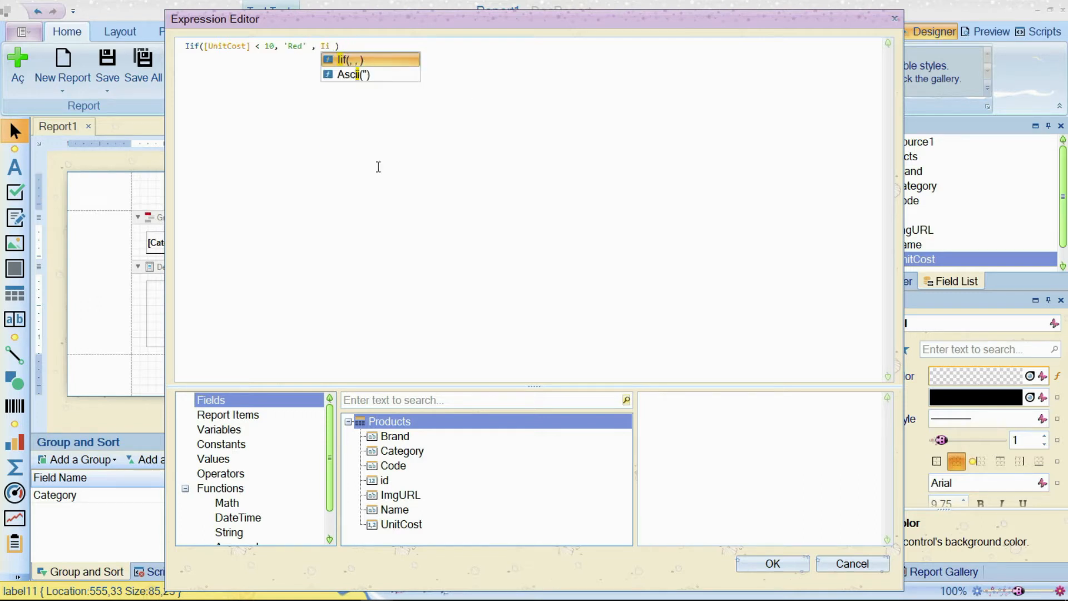
key("Tab")
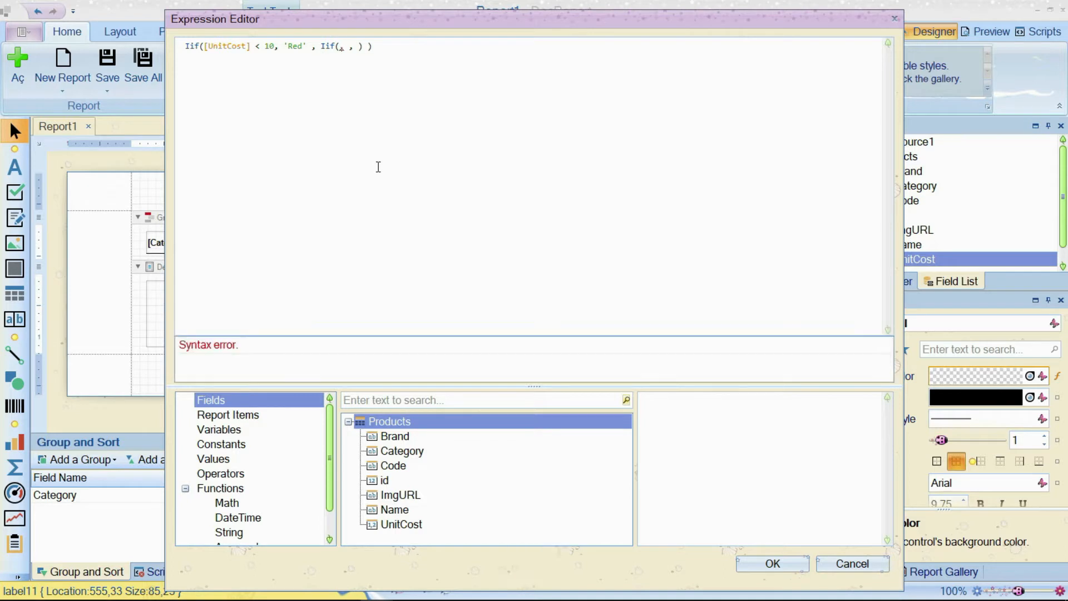
type("[Un")
key("Tab")
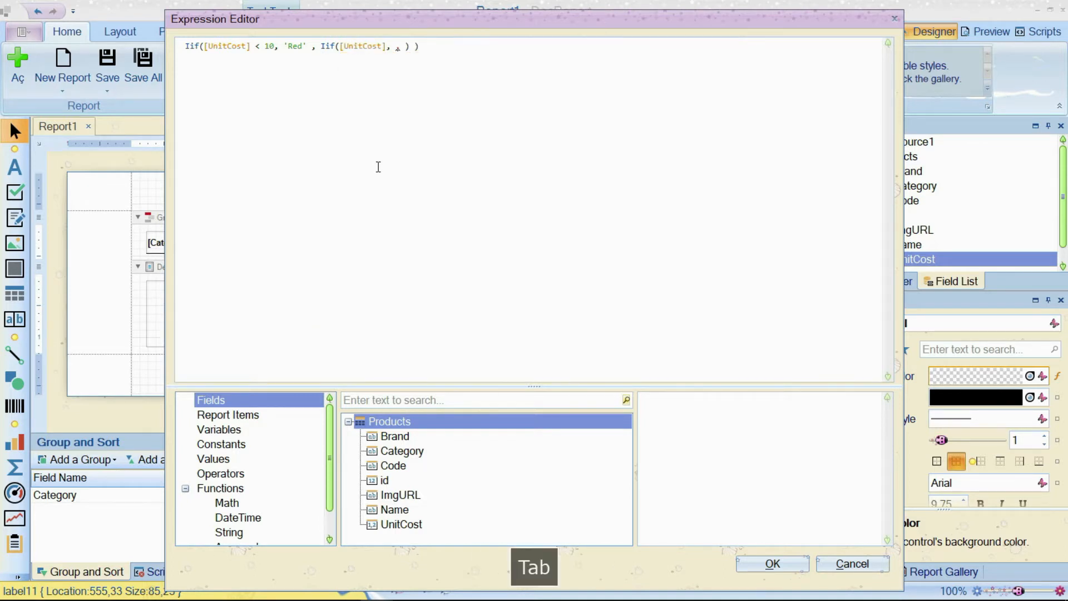
key("space")
type("> ")
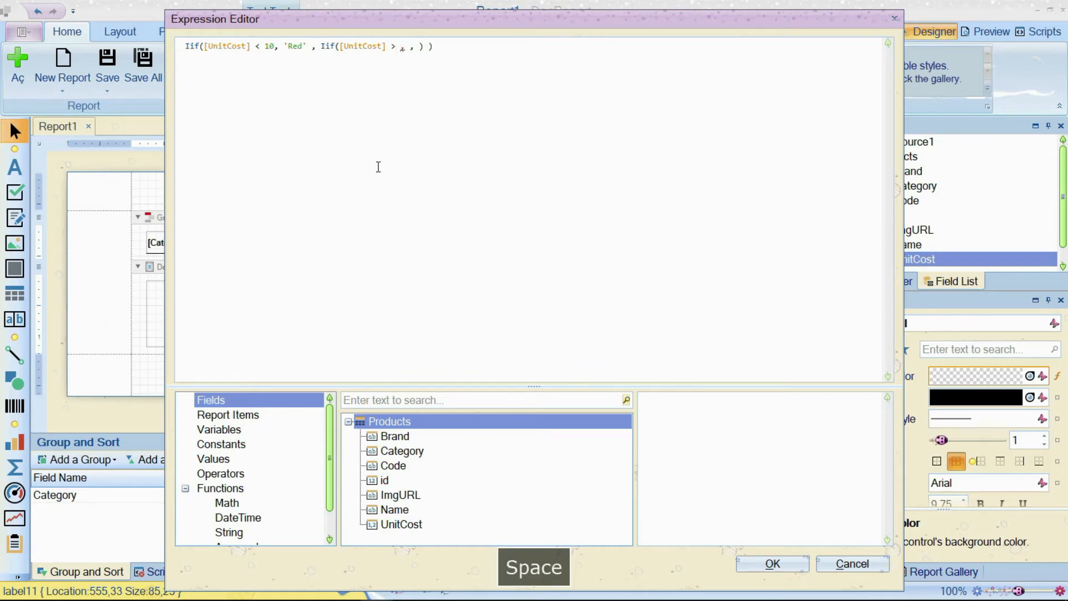
type("500")
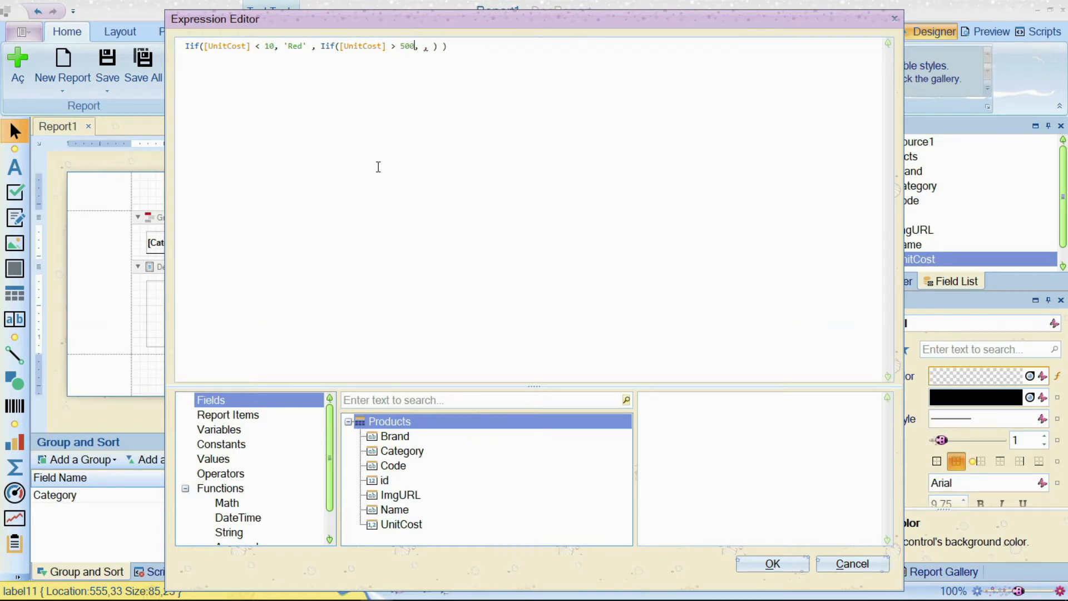
Step: Give the nested Iif function the results 'Green' and 'White', and apply the background colour expression
key("Right")
type("''")
key("Left")
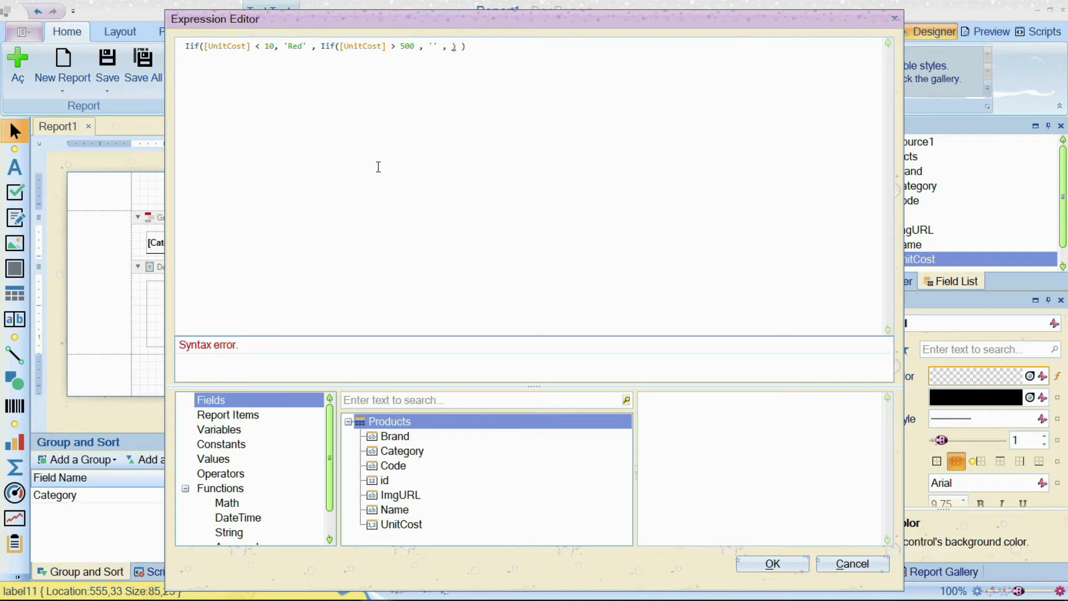
type("Green")
key("Right")
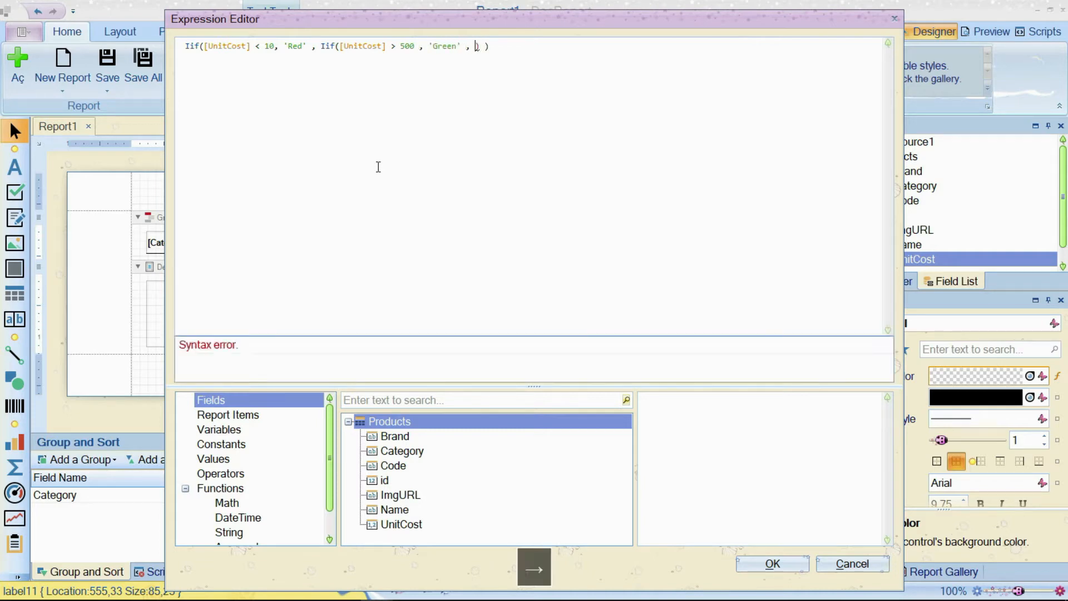
type(")")
key("Left")
type("''")
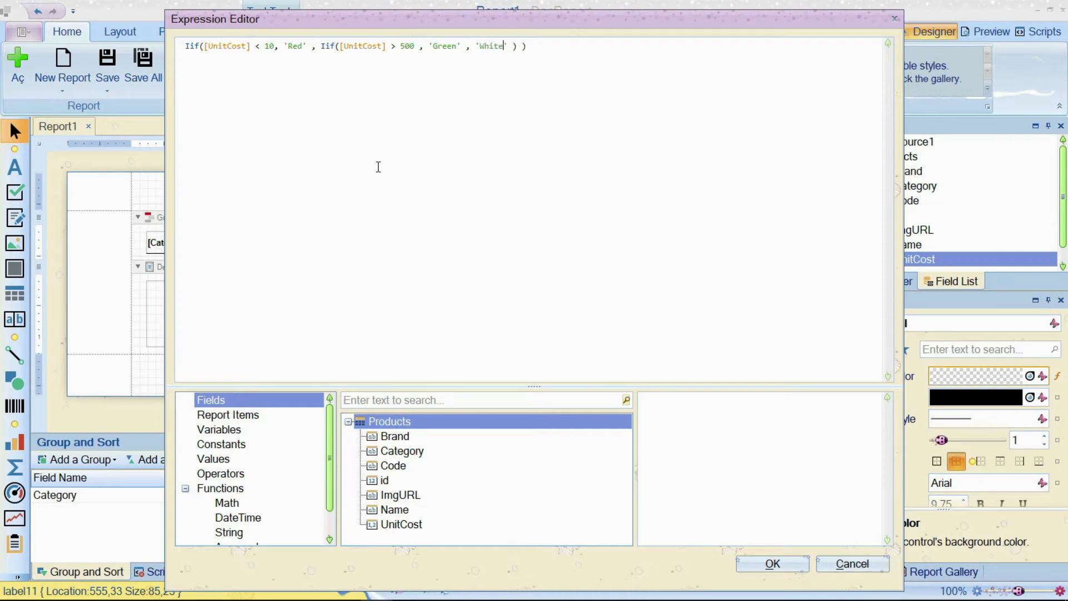
left_click(771, 564)
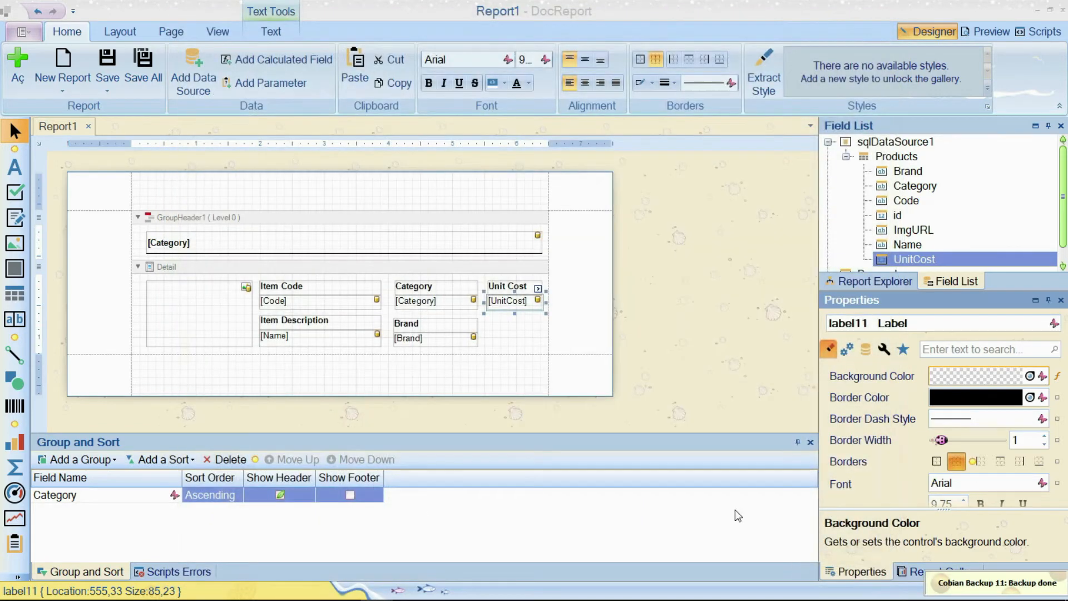
Step: Preview the report to check the unit cost colours for the under-10 and over-500 conditions, and return to the Detail band in the designer
left_click(986, 32)
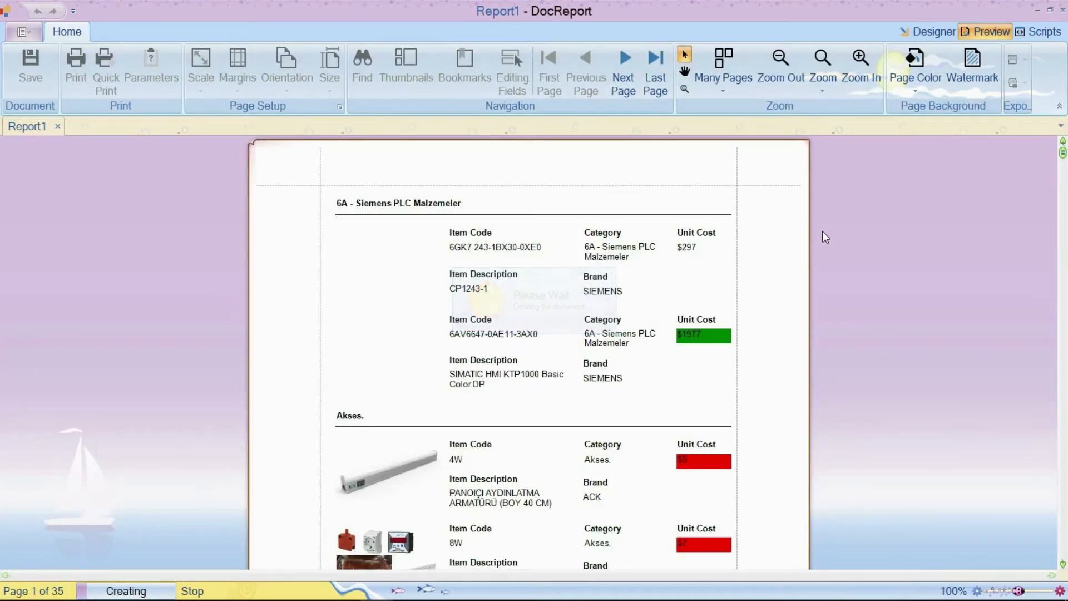
scroll(820, 263, "down", 15)
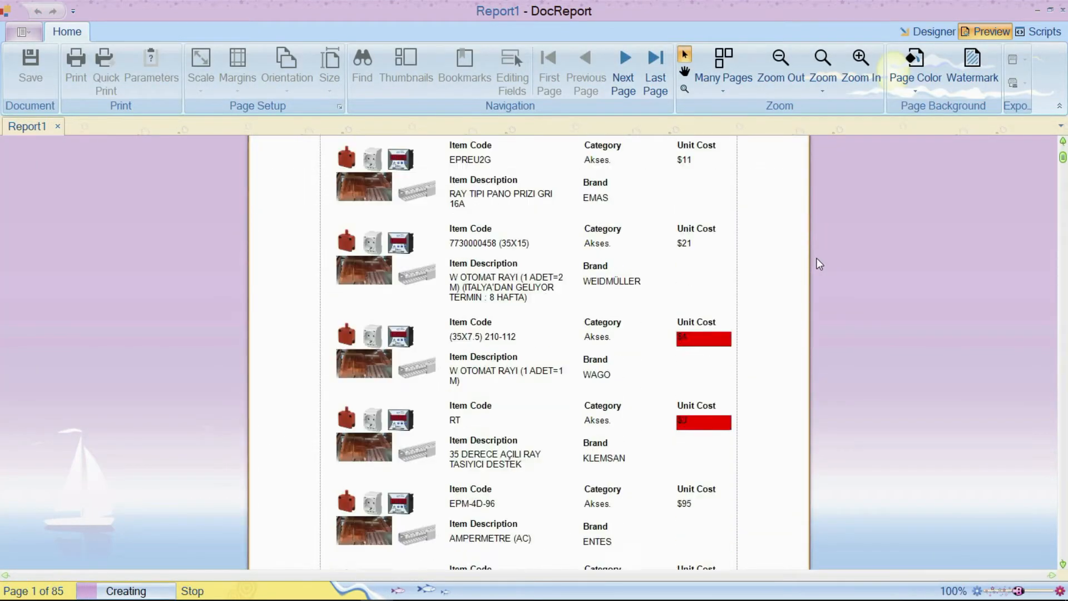
scroll(820, 262, "up", 10)
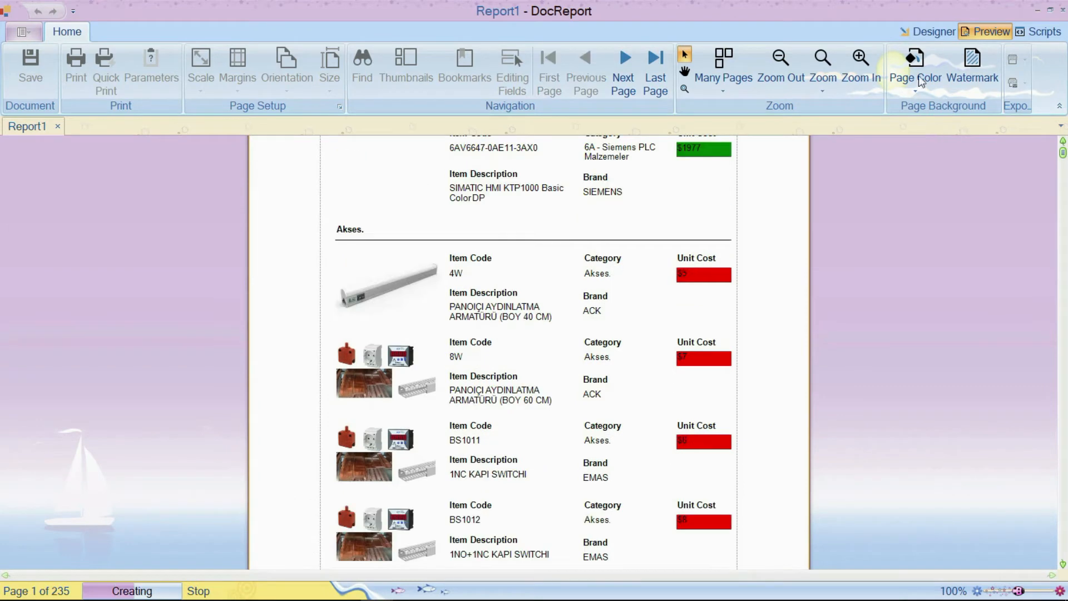
left_click(933, 35)
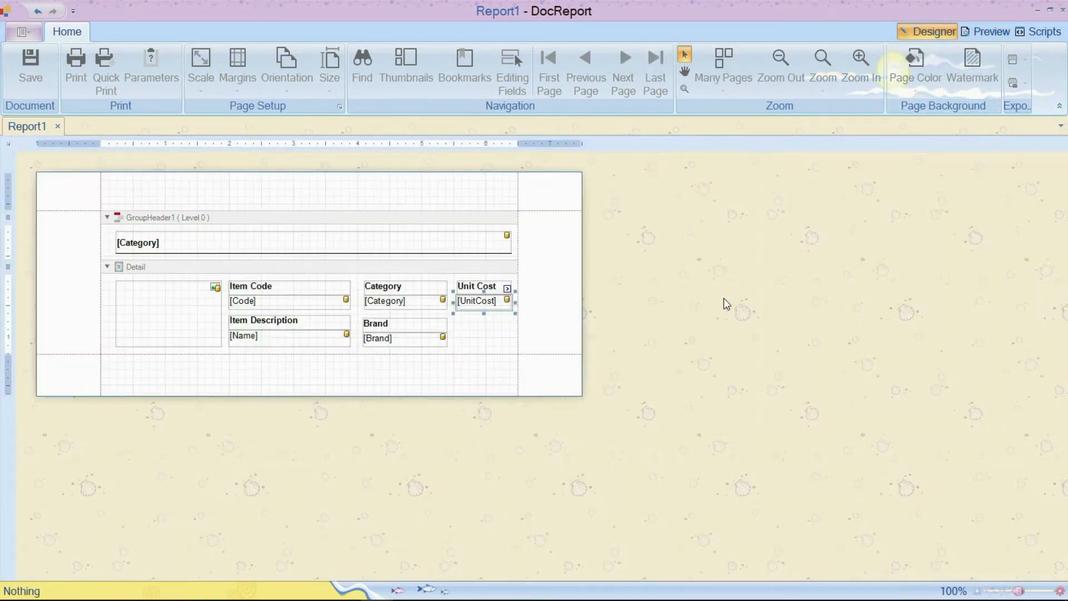
left_click(484, 319)
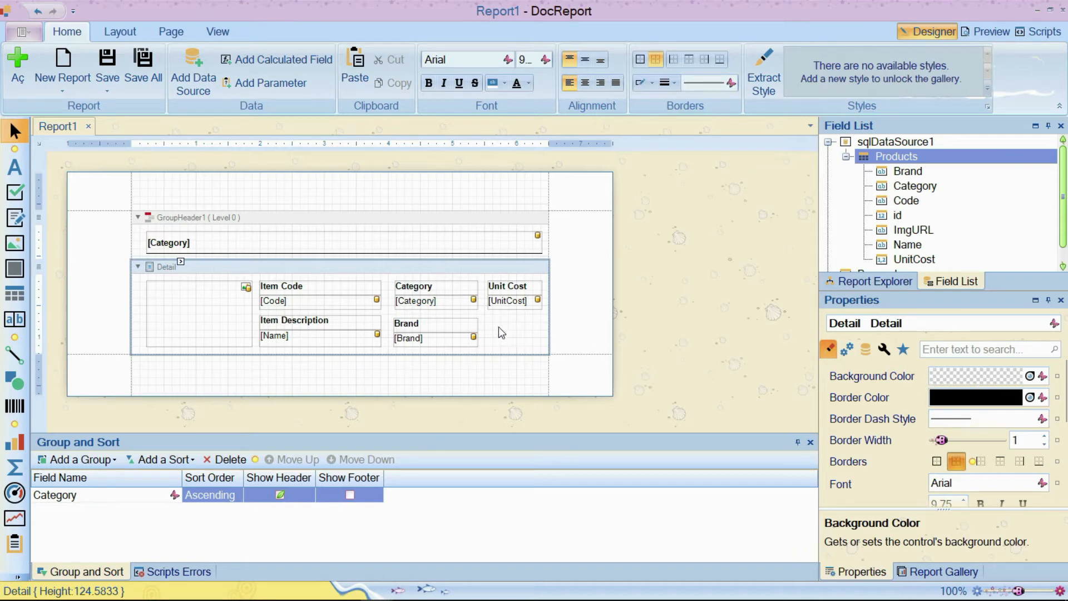
Step: Select the UnitCost label in the Detail band and preview the report to check its background colours
left_click(525, 306)
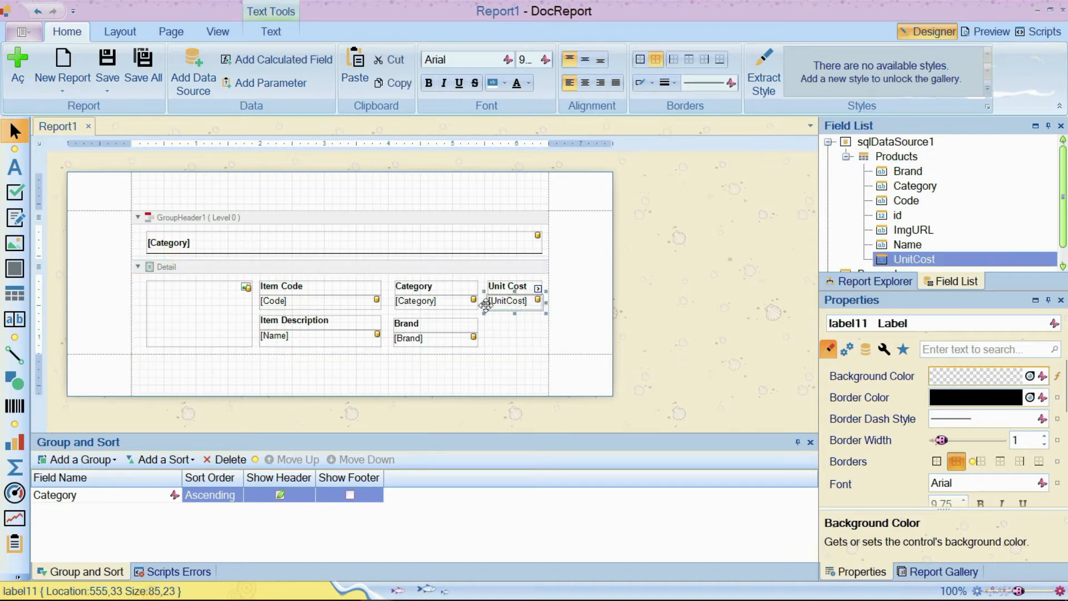
left_click(317, 299)
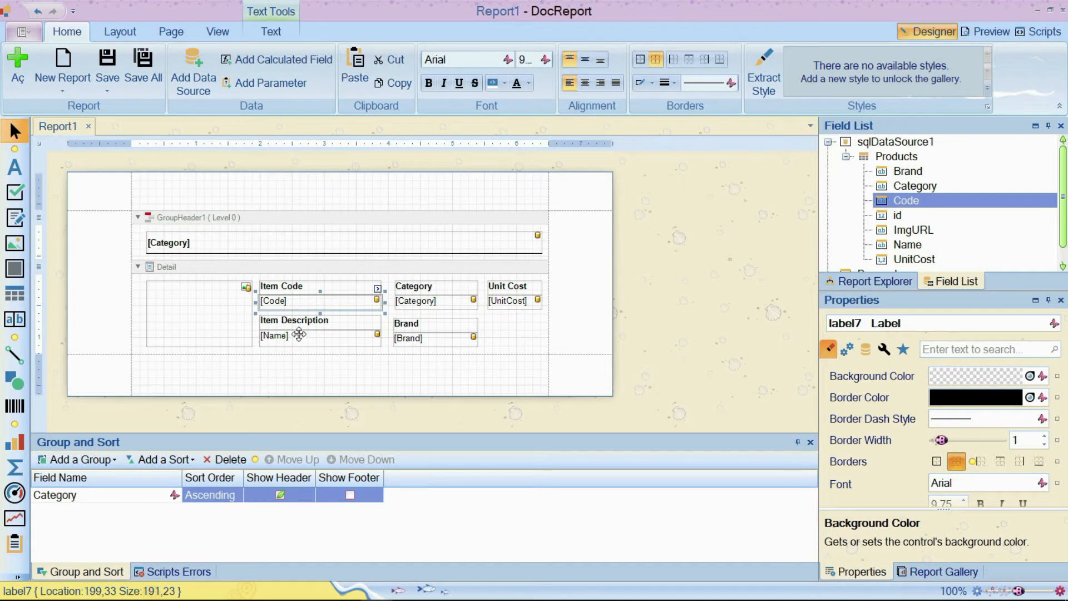
left_click(515, 305)
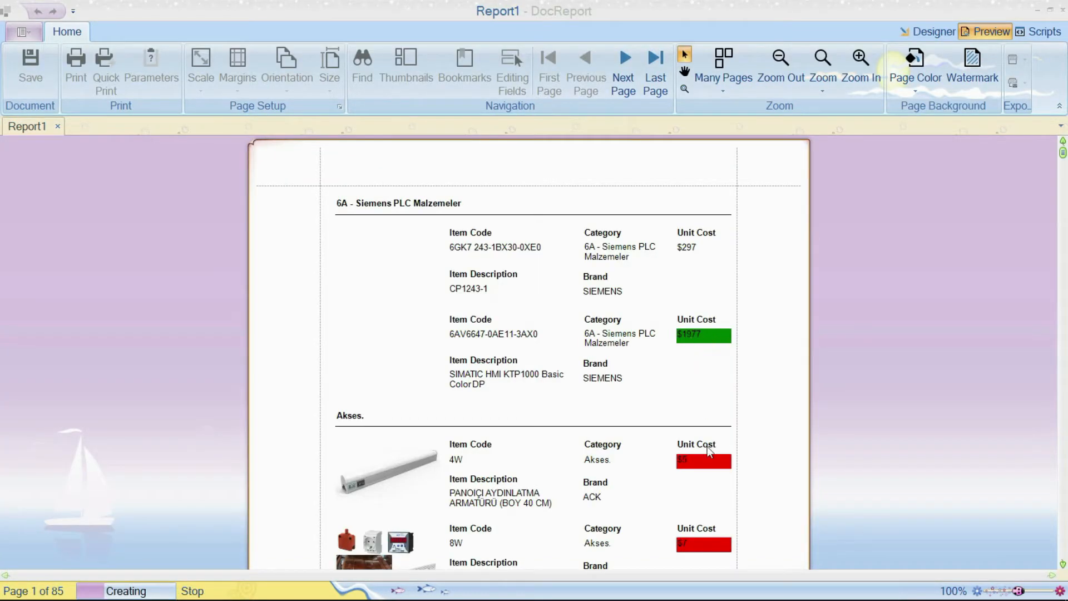
scroll(696, 464, "down", 1)
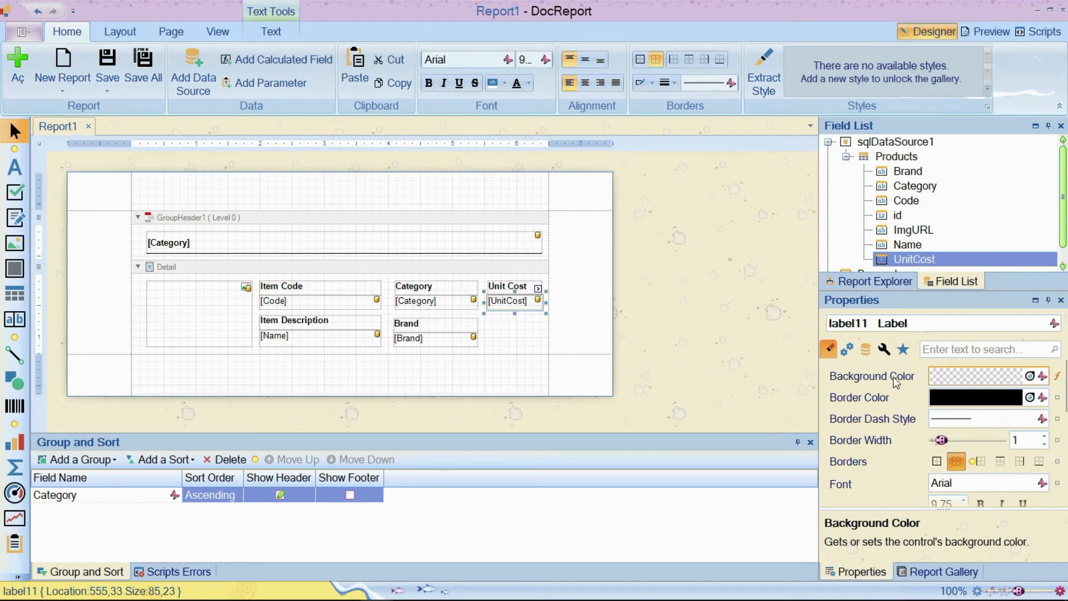
Step: Copy the whole nested Iif expression from the UnitCost label's background colour and close the expression unchanged
left_click(1058, 378)
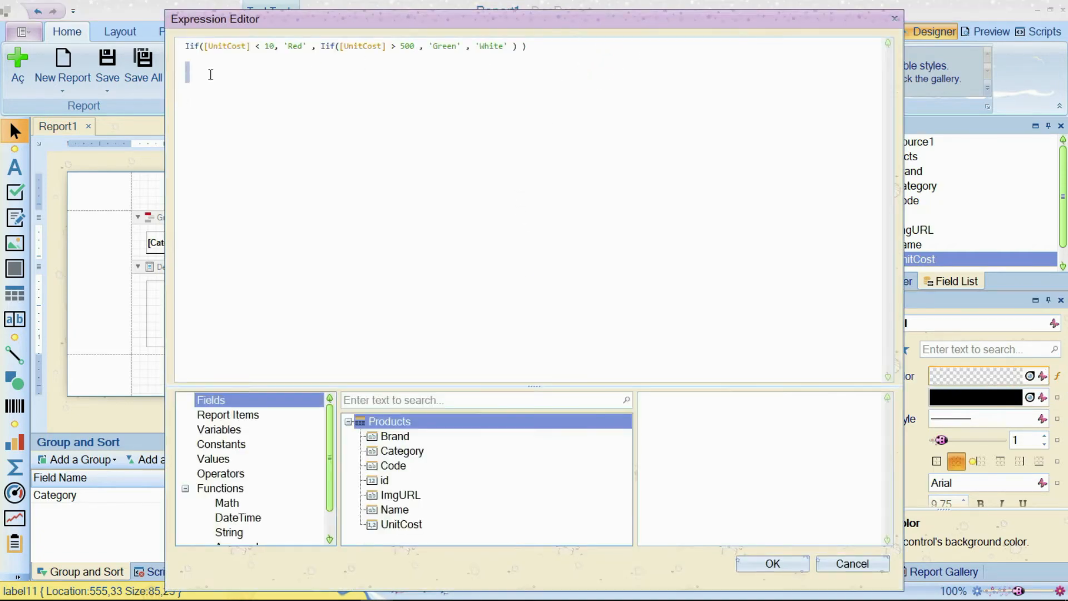
left_click_drag(210, 74, 182, 31)
right_click(208, 48)
left_click(231, 78)
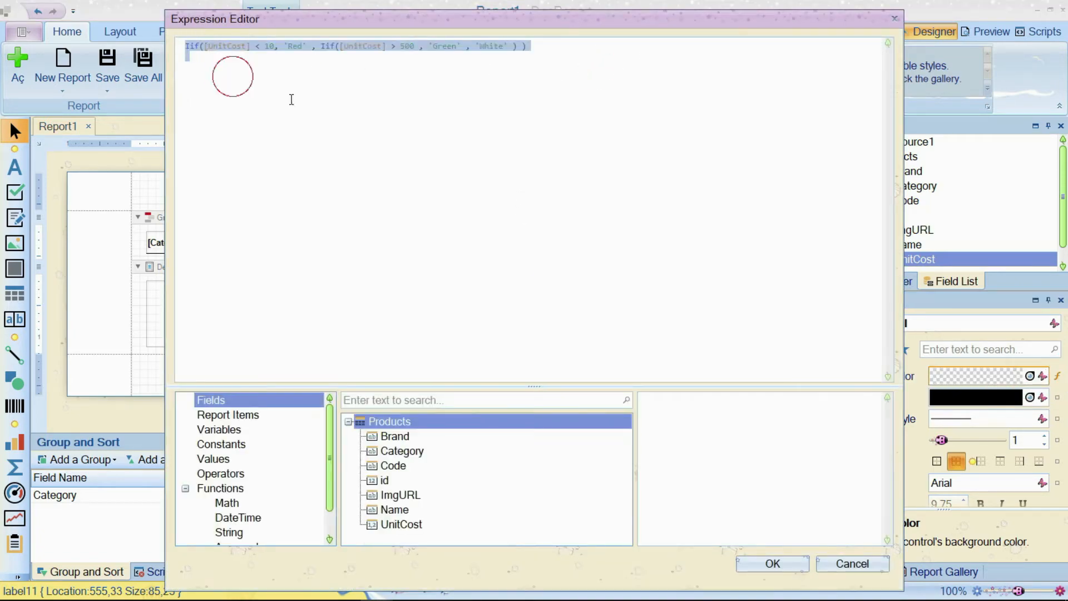
left_click(782, 563)
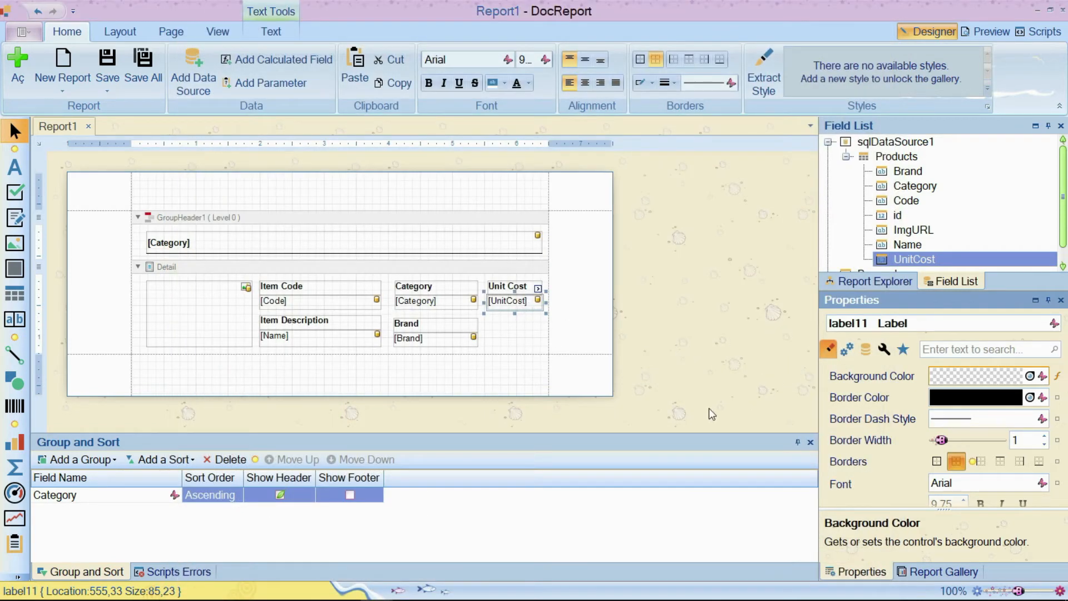
Step: Paste the copied Iif expression as the UnitCost label's foreground colour expression
scroll(850, 381, "down", 3)
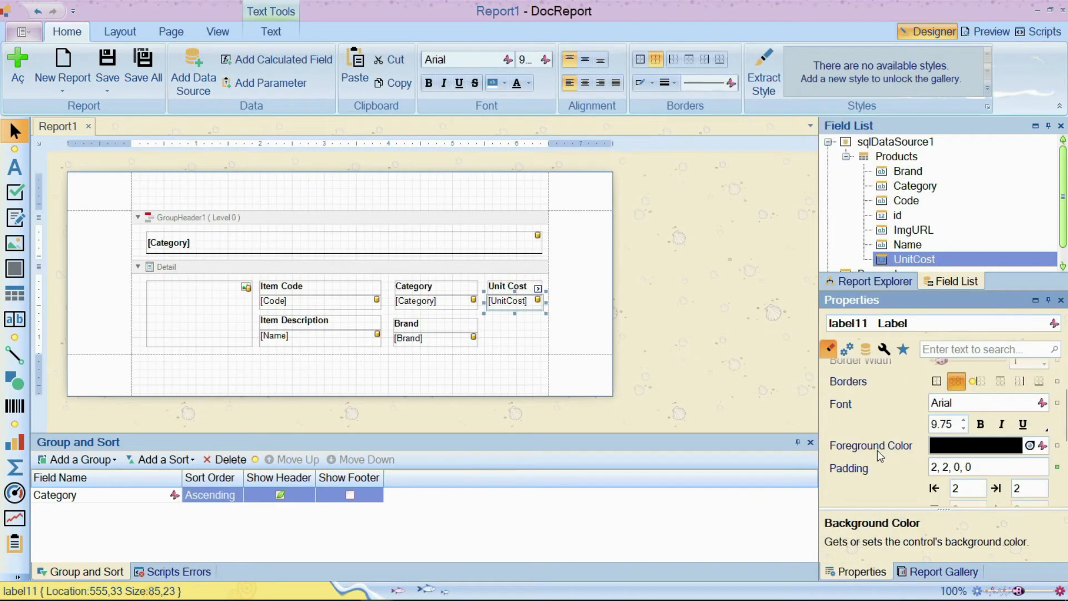
left_click(1058, 445)
key("ctrl+v")
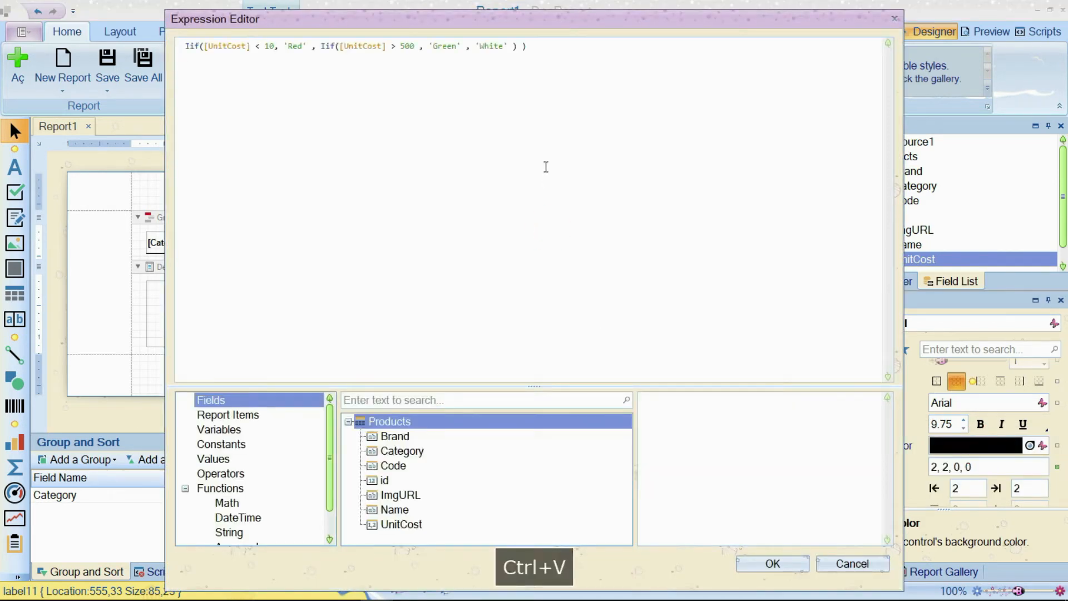
Step: Change the foreground colour results to 'White' below 10, 'White' above 500 and 'Black' otherwise, apply the expression and preview the report
double_click(291, 49)
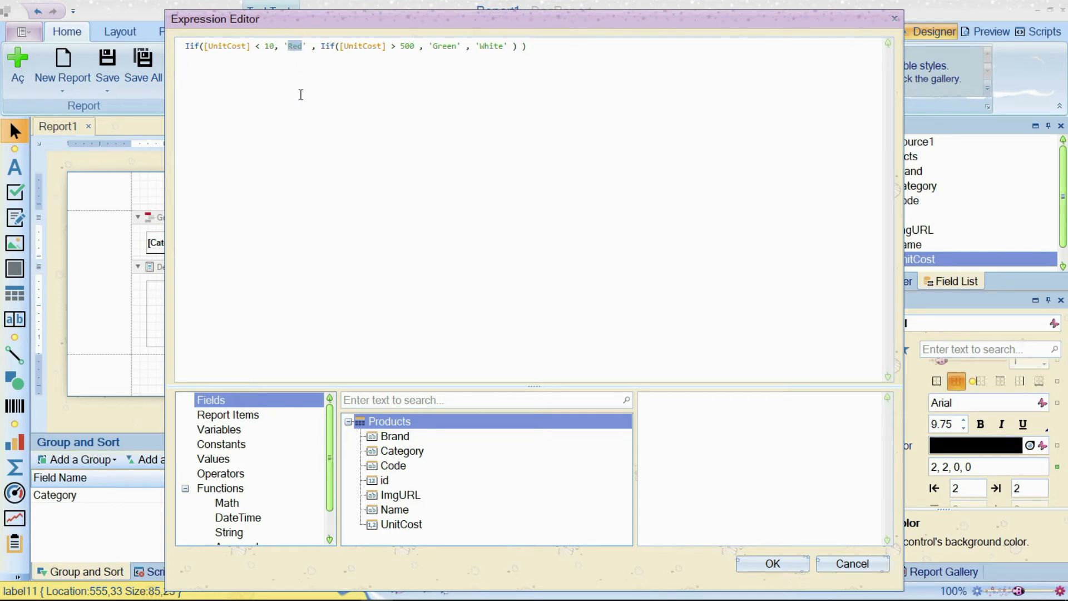
type("White")
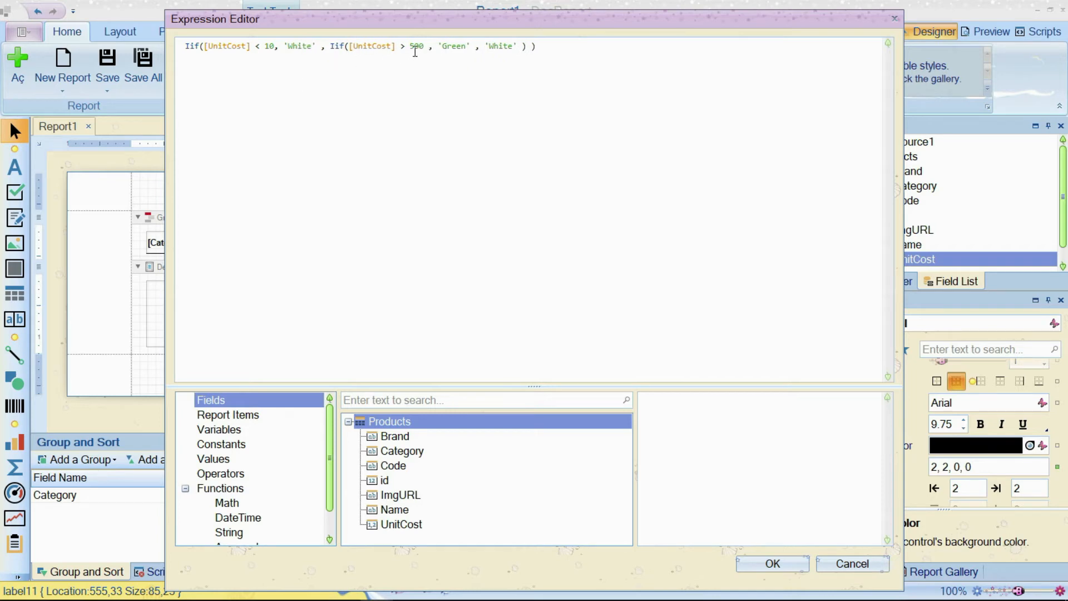
double_click(459, 47)
type("White")
double_click(500, 47)
type("Black'")
left_click(773, 563)
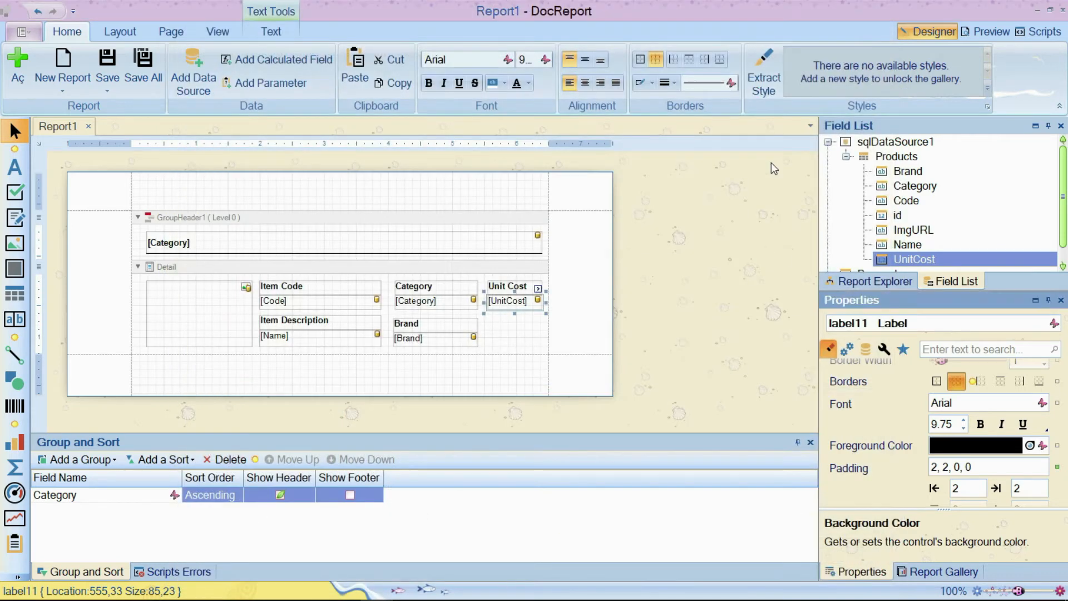
left_click(989, 31)
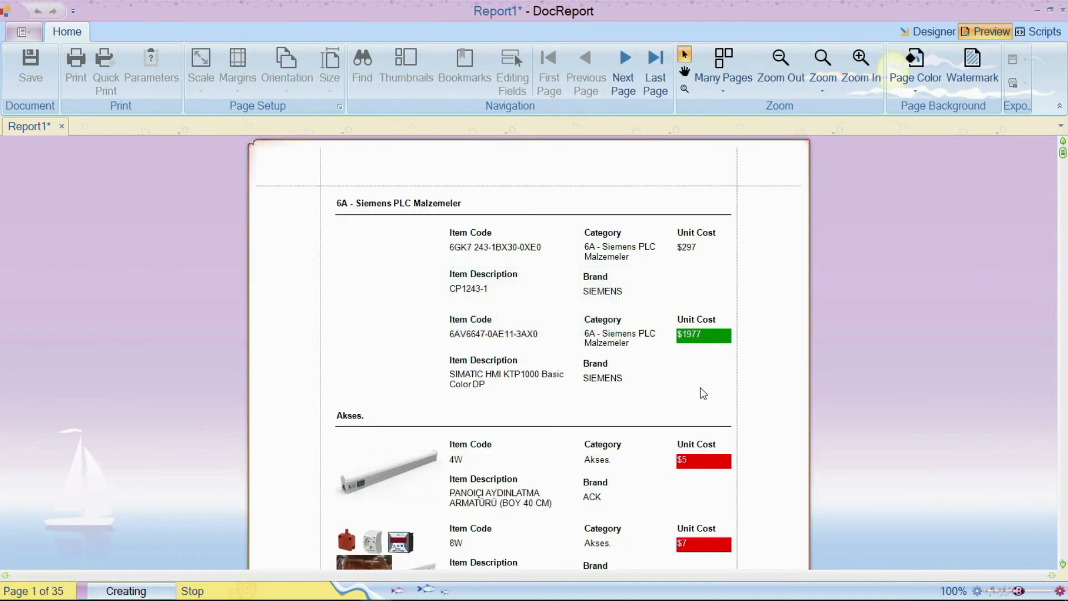
scroll(688, 413, "down", 2)
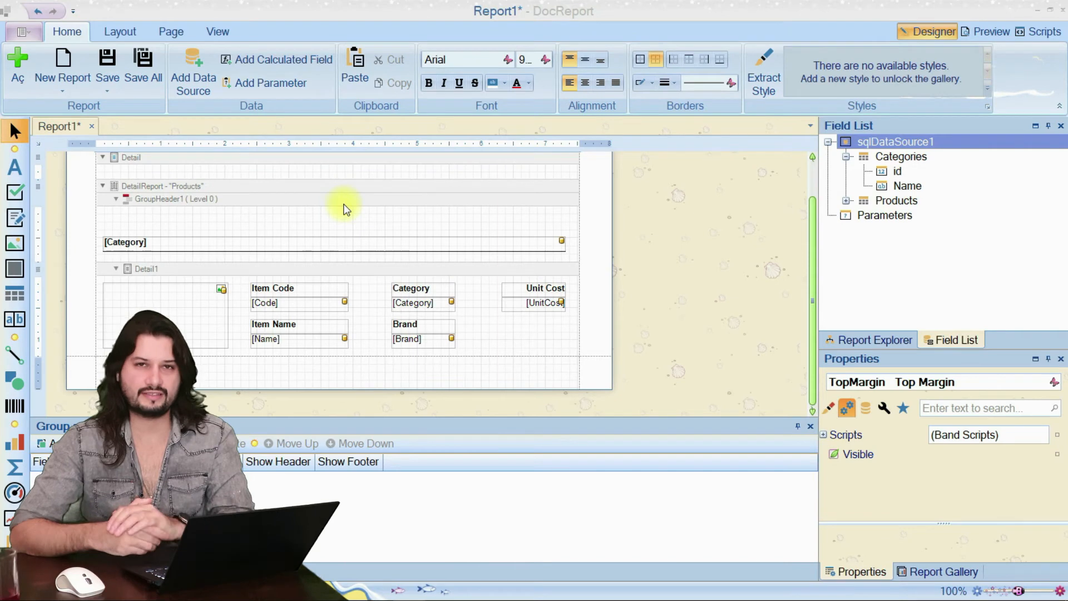
Step: Insert a detail report bound to "Categories" into the report
left_click(846, 157)
left_click(846, 157)
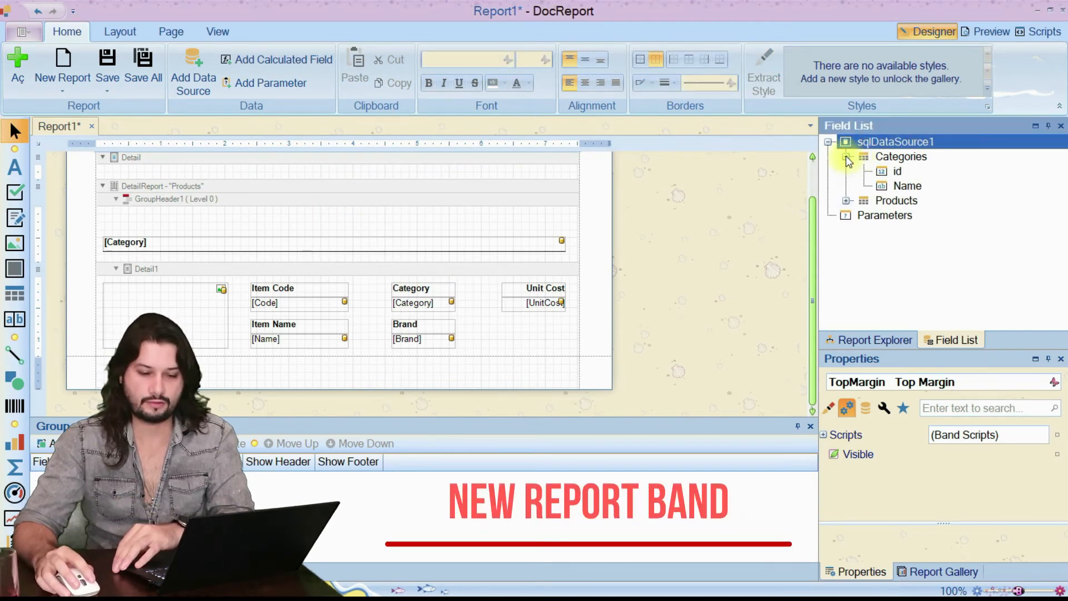
left_click(846, 158)
left_click(890, 157)
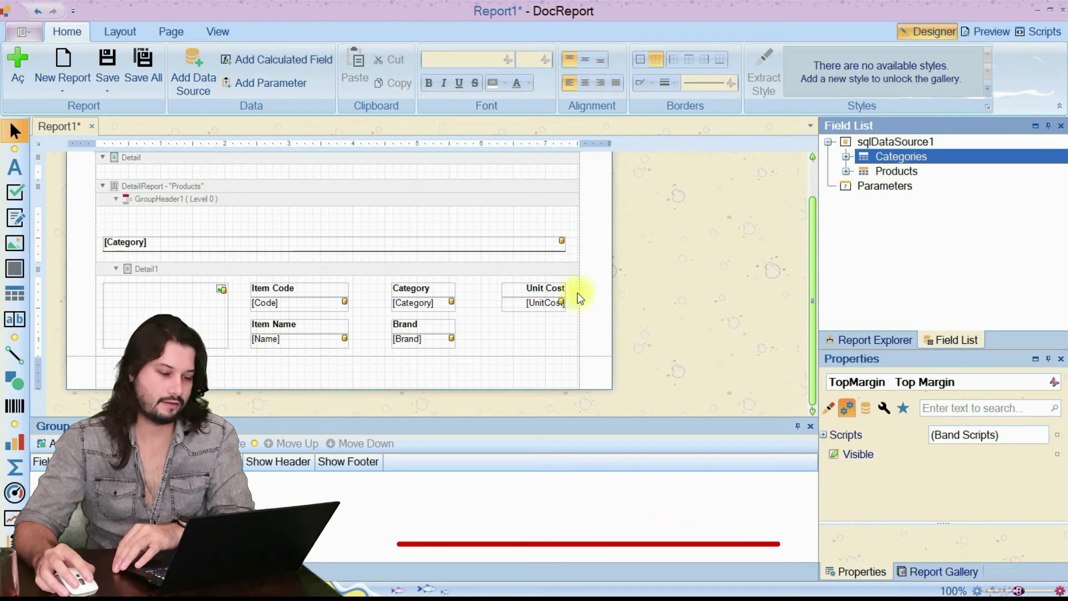
right_click(603, 311)
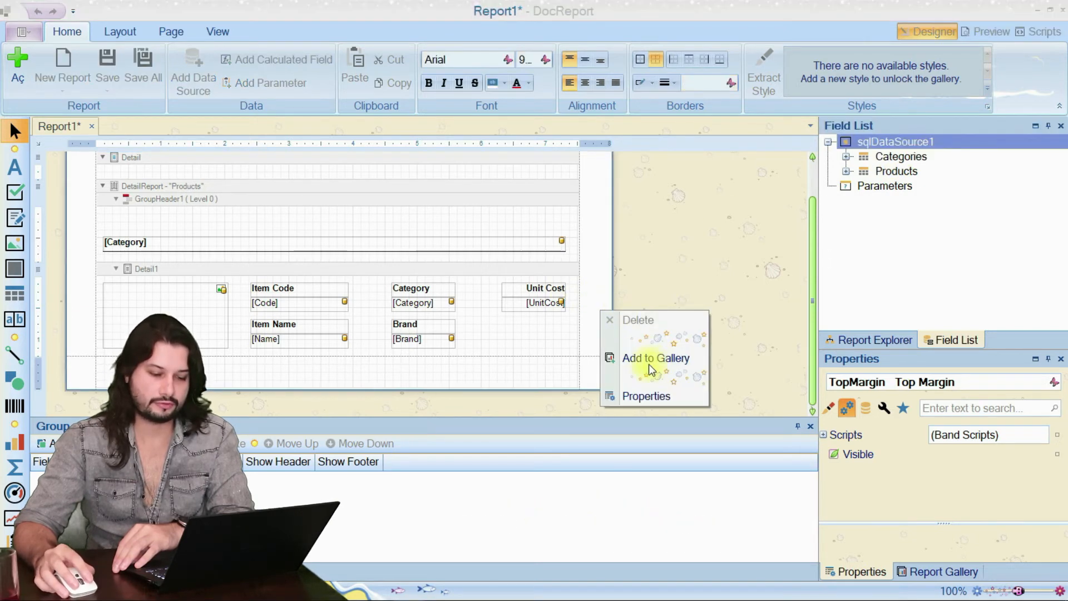
left_click(651, 273)
right_click(652, 267)
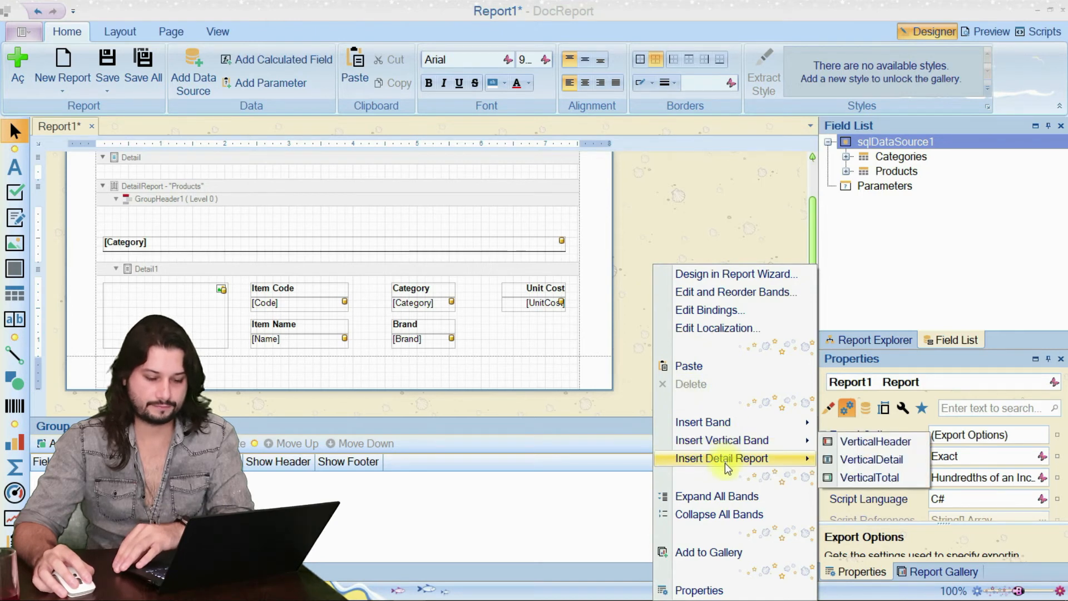
mouse_move(731, 458)
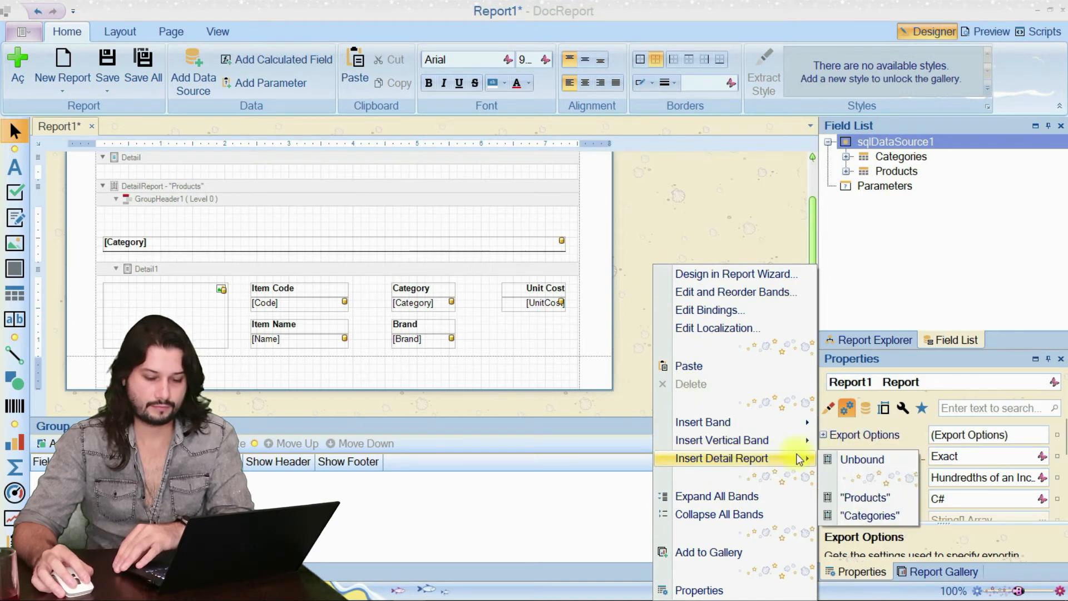
left_click(883, 515)
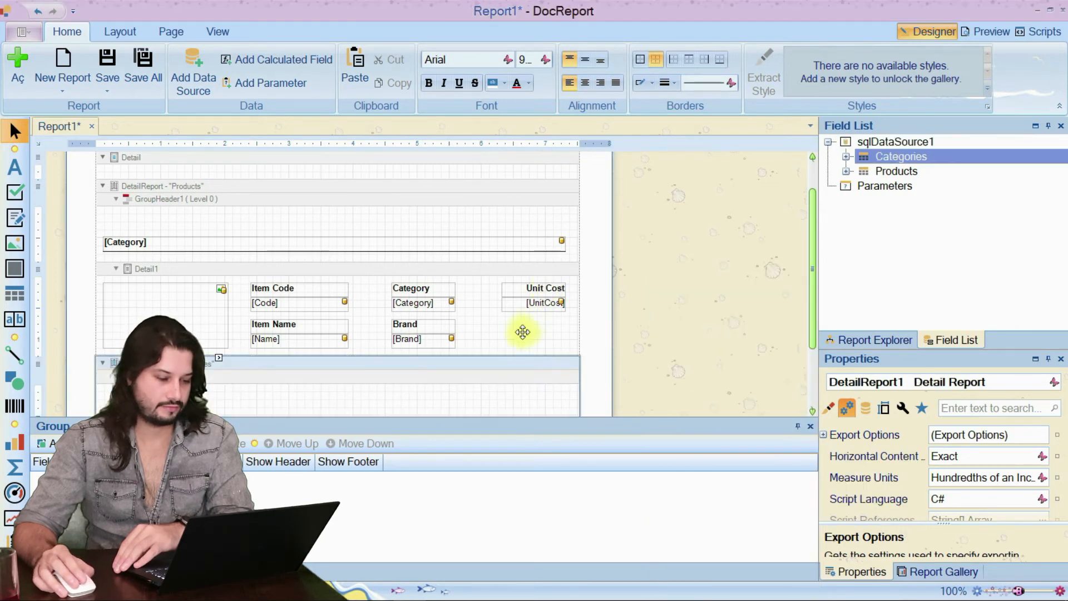
Step: Collapse both detail report bands and move the Categories detail report above the Products one
scroll(153, 276, "up", 3)
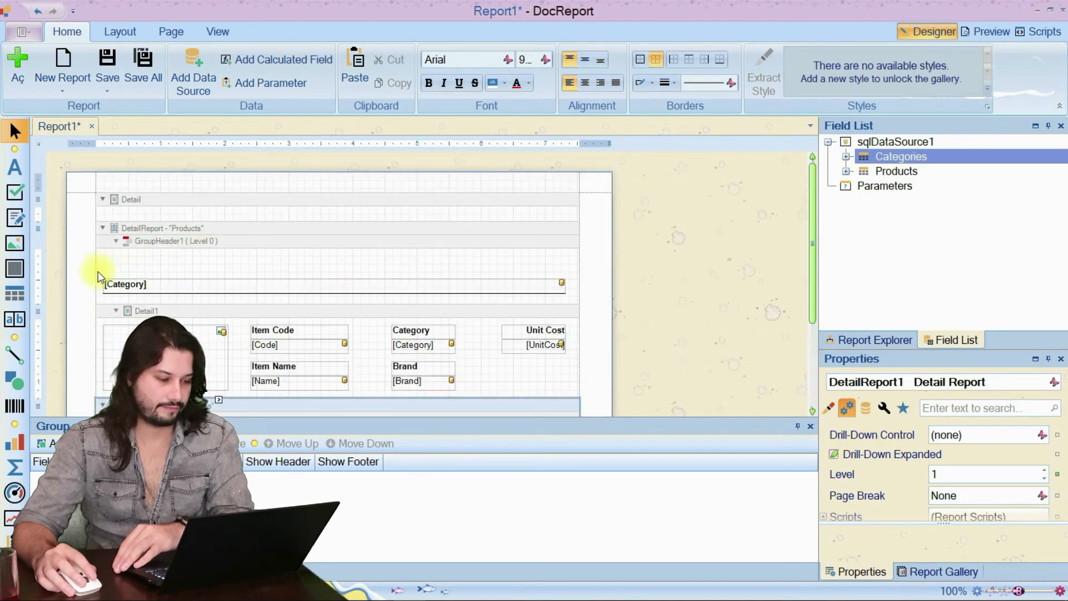
left_click(103, 228)
left_click(103, 242)
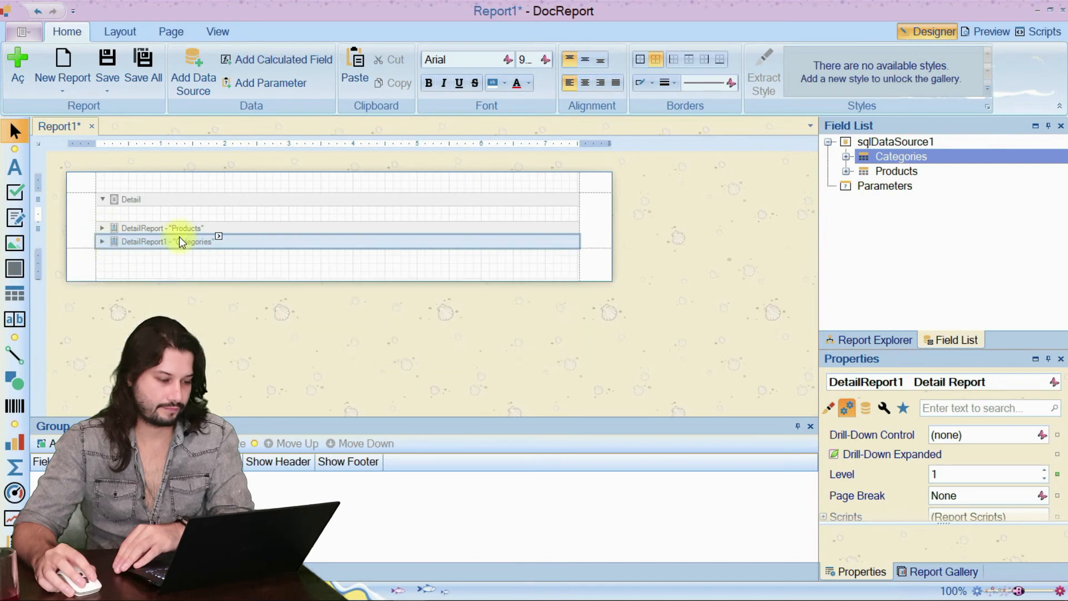
right_click(235, 239)
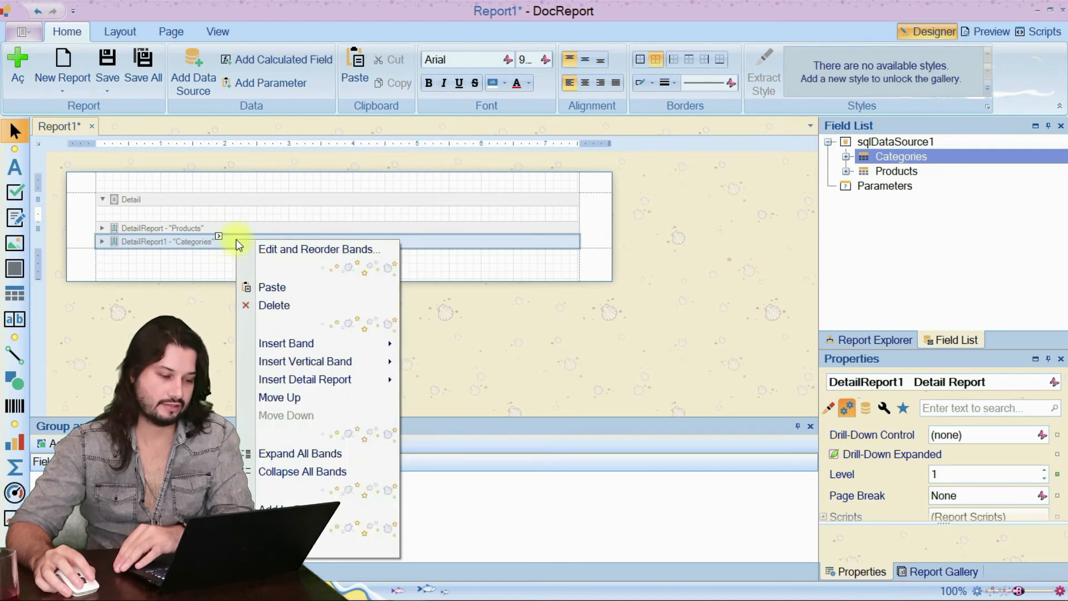
left_click(336, 401)
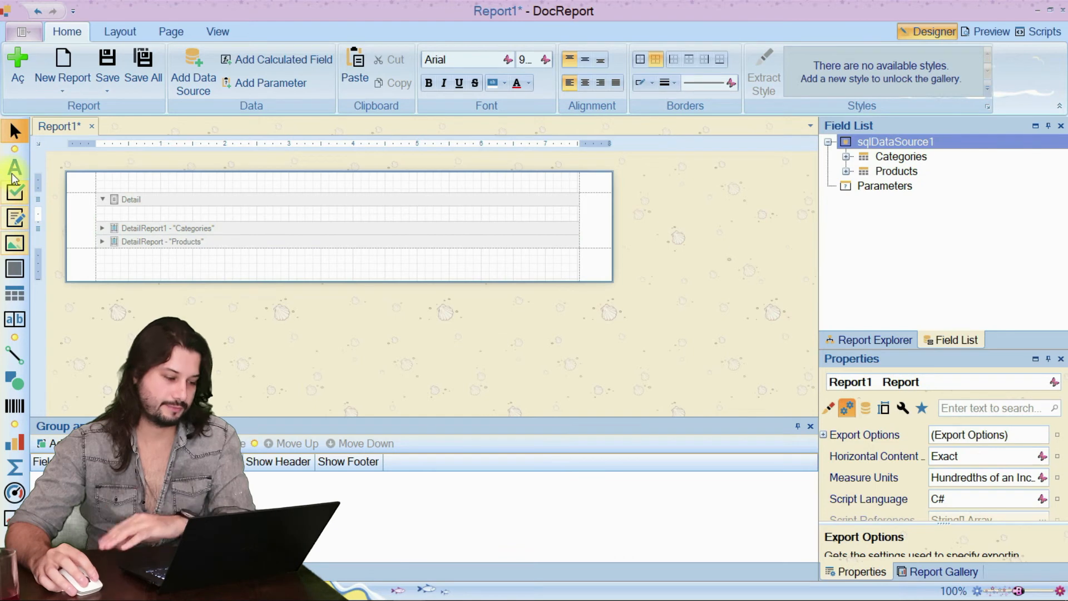
Step: Expand the Categories detail report, place its id and Name fields together in the Detail2 band, and shrink the band around them
left_click(102, 228)
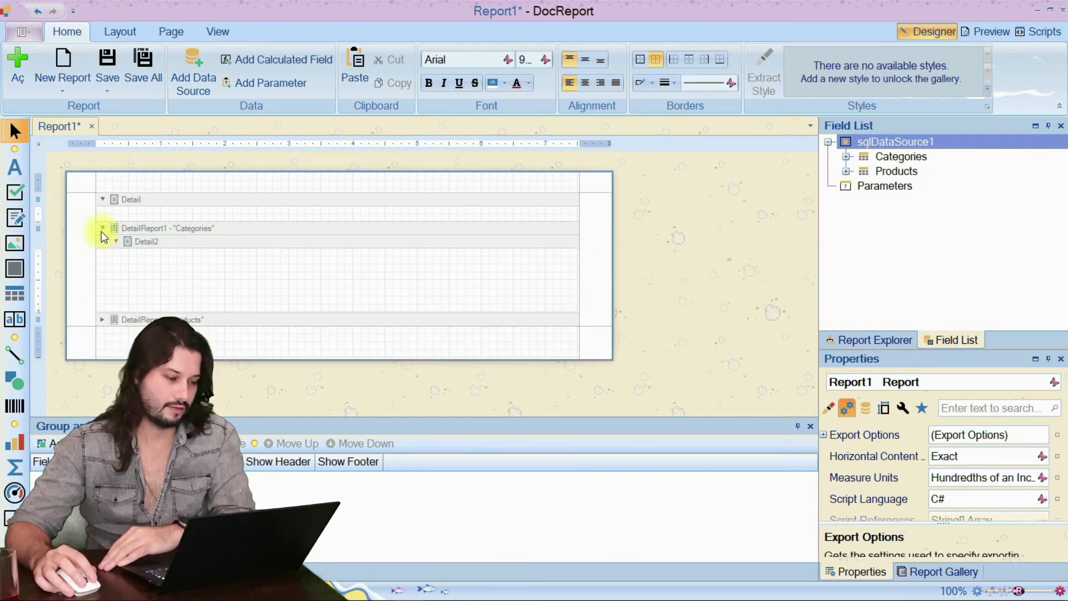
left_click(846, 157)
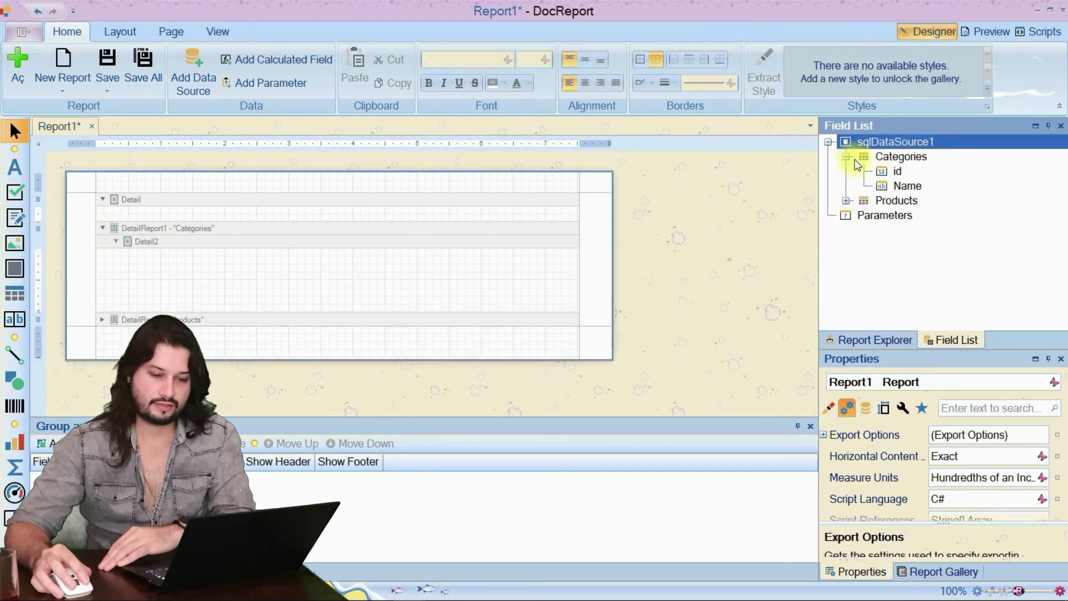
left_click(885, 171)
left_click(904, 186, "shift")
left_click_drag(904, 185, 308, 264)
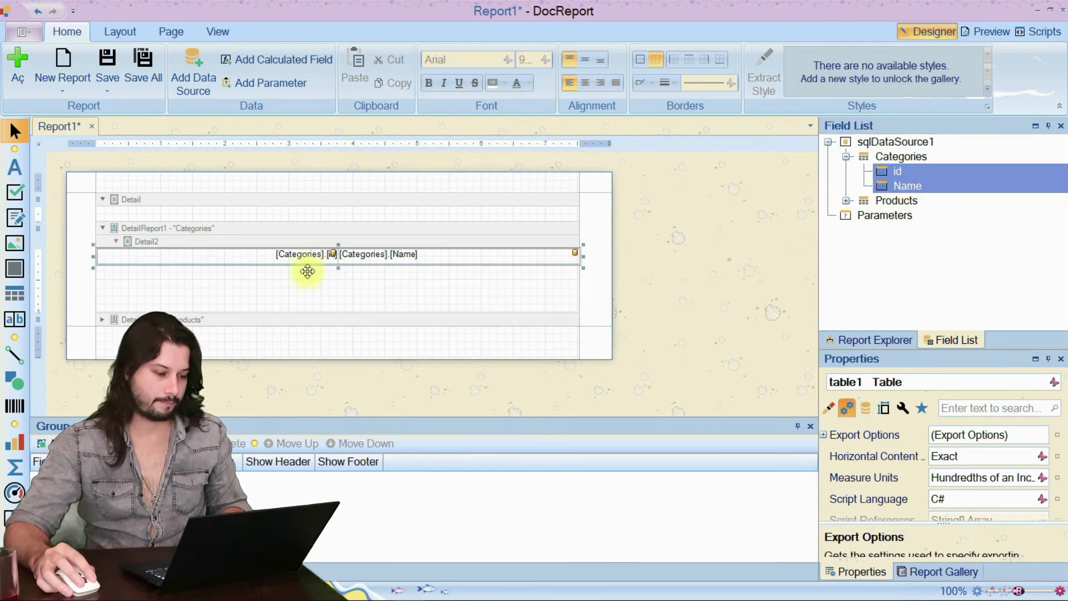
left_click_drag(310, 312, 306, 272)
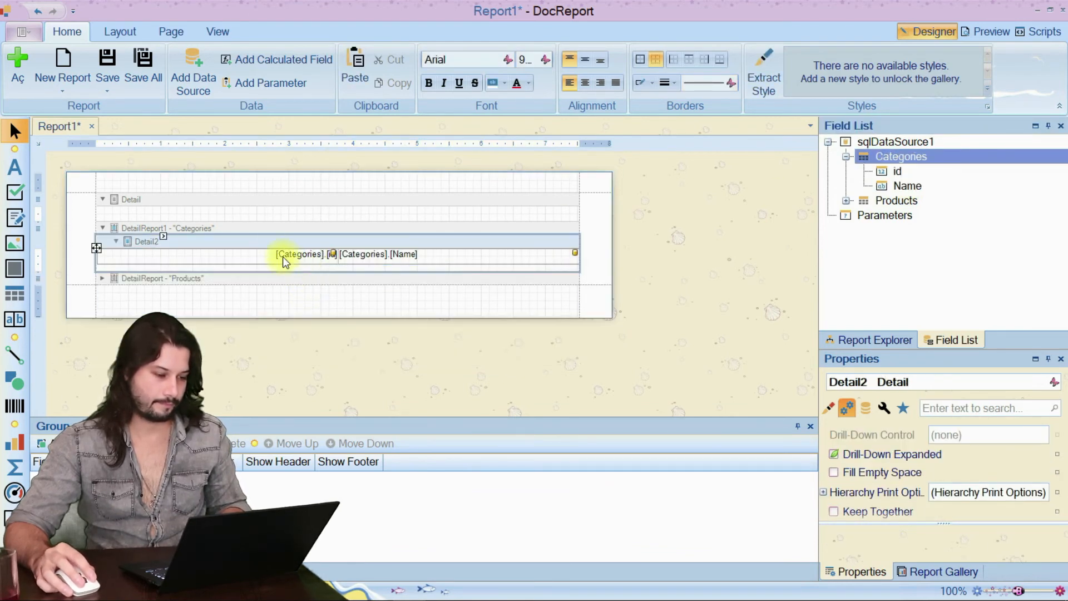
Step: Insert a ReportHeader band into the Categories detail report
left_click(220, 229)
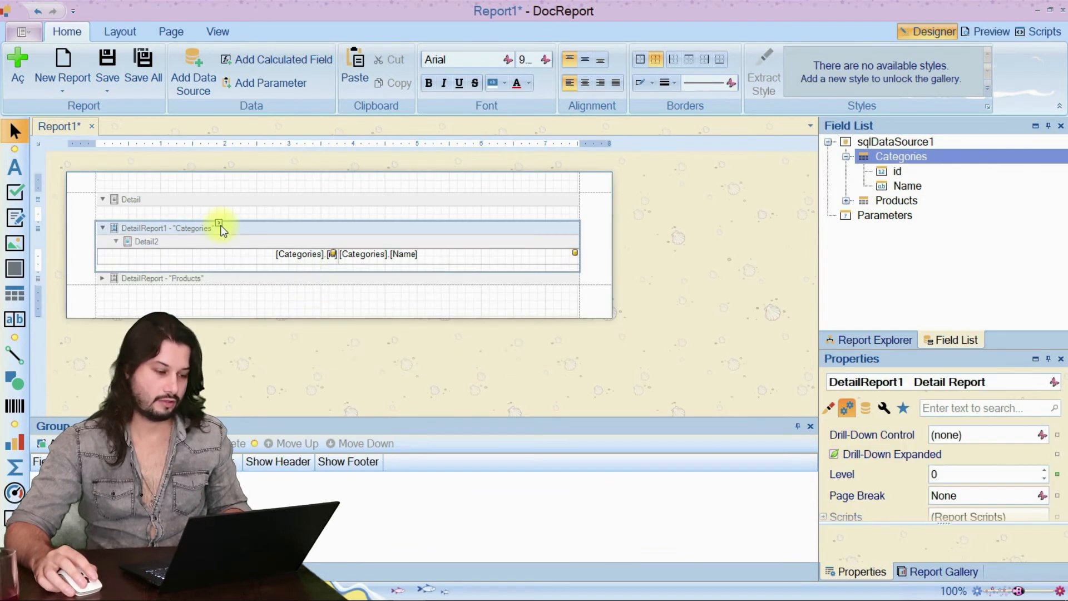
right_click(263, 234)
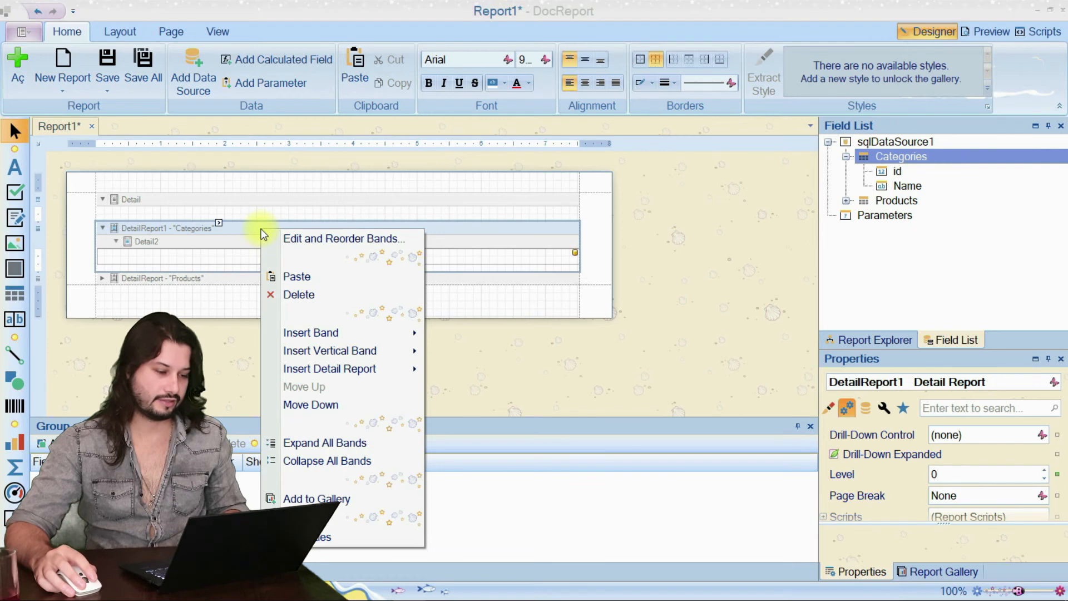
mouse_move(393, 334)
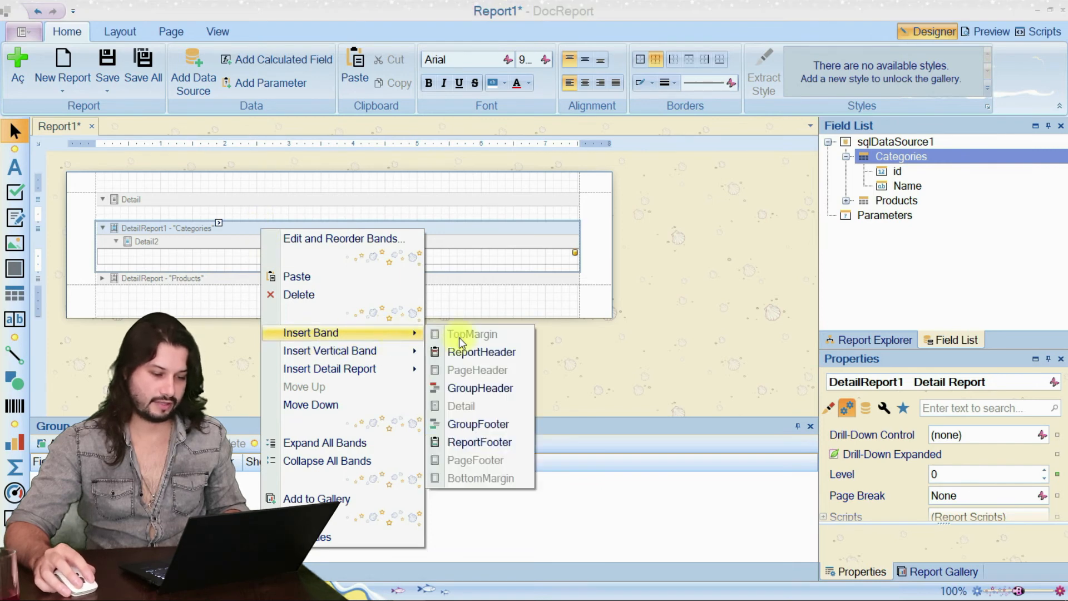
left_click(486, 350)
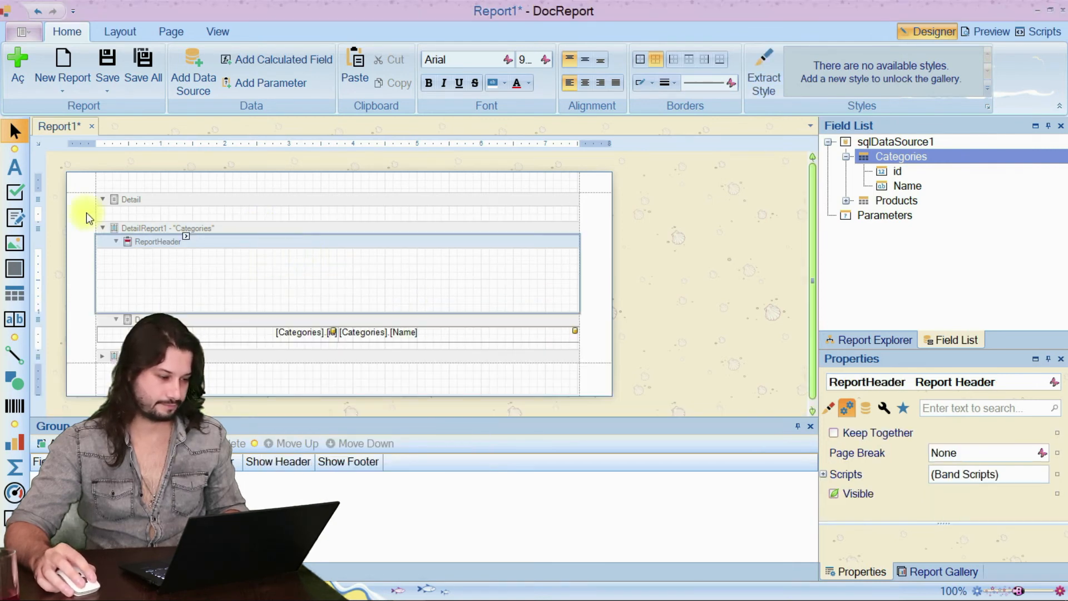
Step: Add a label to the ReportHeader band and stretch it across nearly the full band width
left_click(14, 167)
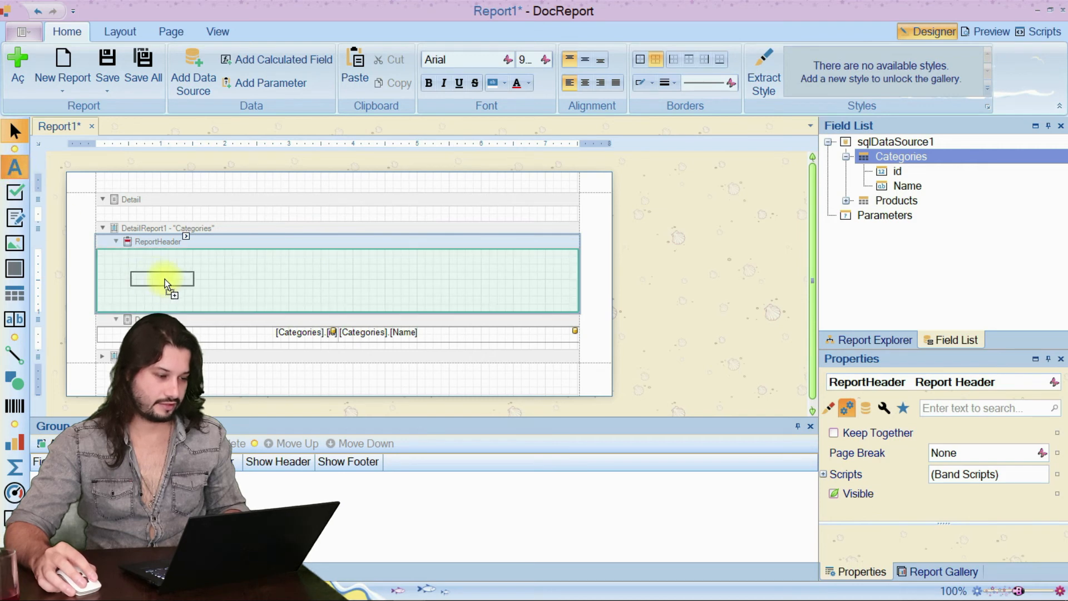
left_click(157, 284)
left_click_drag(175, 299, 576, 310)
Step: Set the report header label's text to "Categories"
double_click(553, 295)
type("Categores")
key("BackSpace")
key("BackSpace")
key("BackSpace")
key("BackSpace")
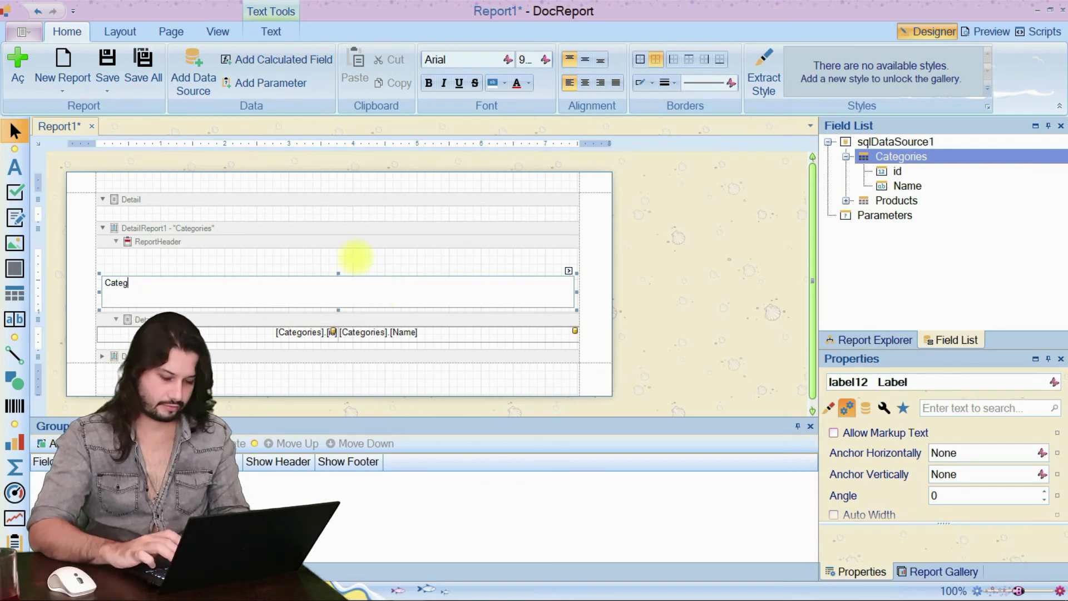
type("ories")
left_click(280, 262)
Step: Format the Categories header label as bold, size 20, red text with a bottom border
left_click(279, 288)
left_click(428, 85)
left_click(545, 59)
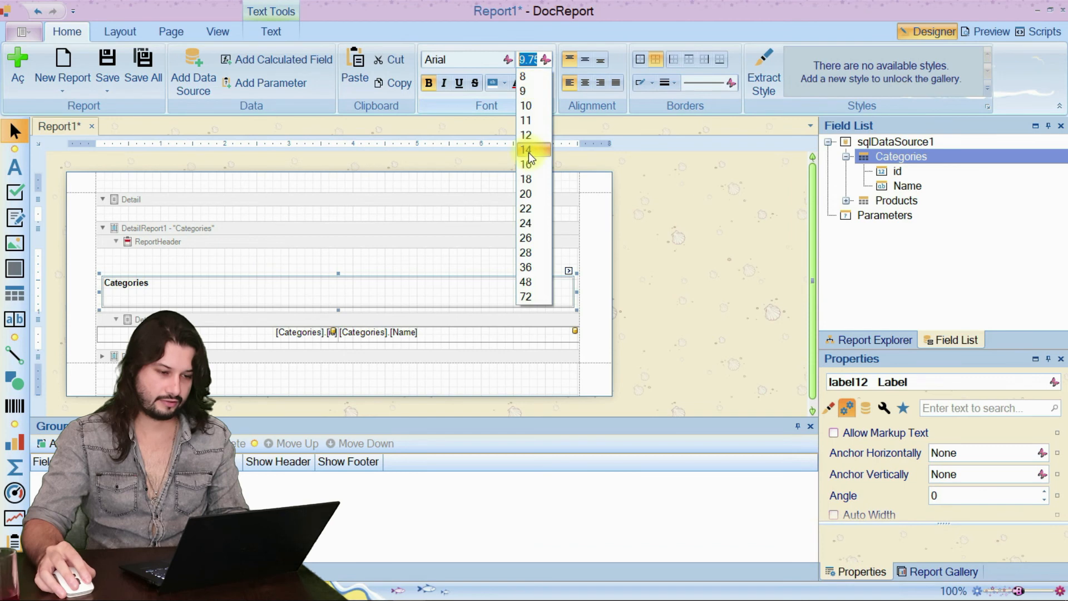
left_click(526, 194)
left_click(720, 59)
left_click(517, 84)
Step: Move the Categories label to the ReportHeader band's top-left corner with the band shrunk to fit it, and save the report
left_click_drag(314, 292, 308, 270)
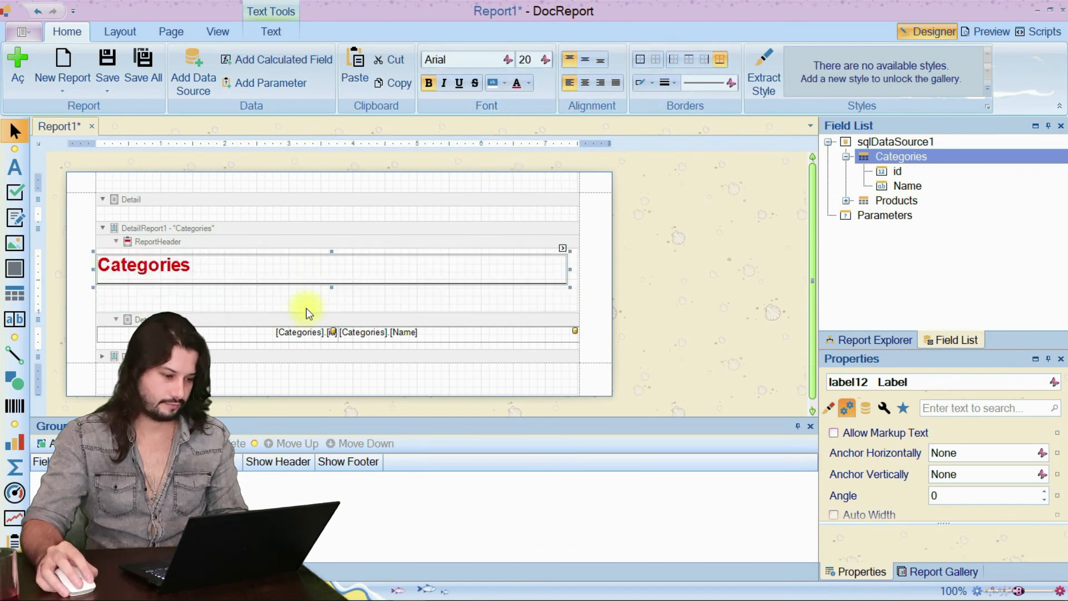
left_click(306, 298)
left_click_drag(306, 315, 303, 283)
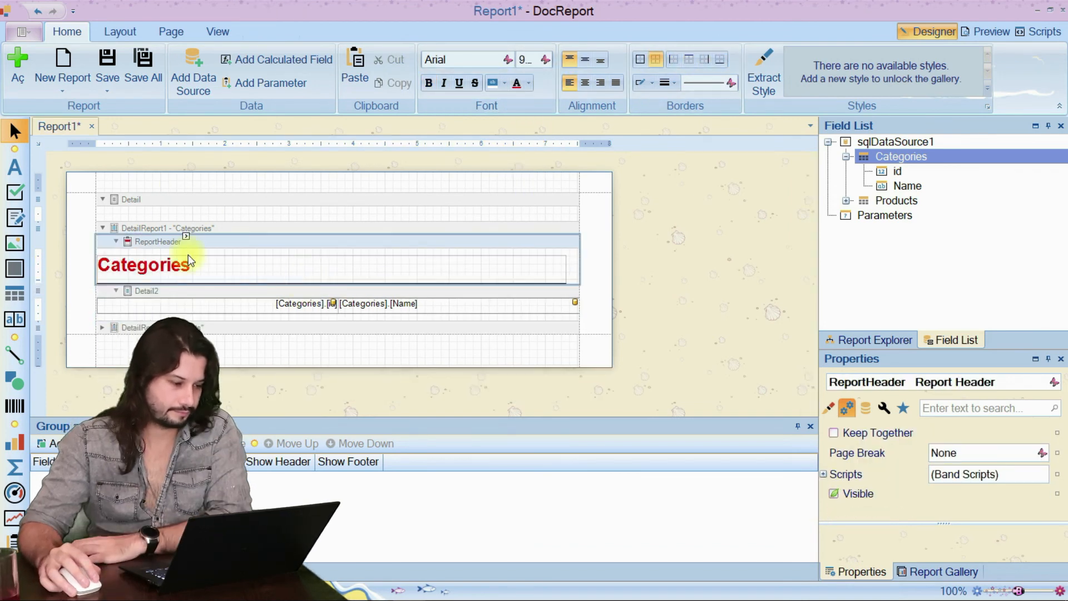
left_click(189, 259)
left_click(106, 64)
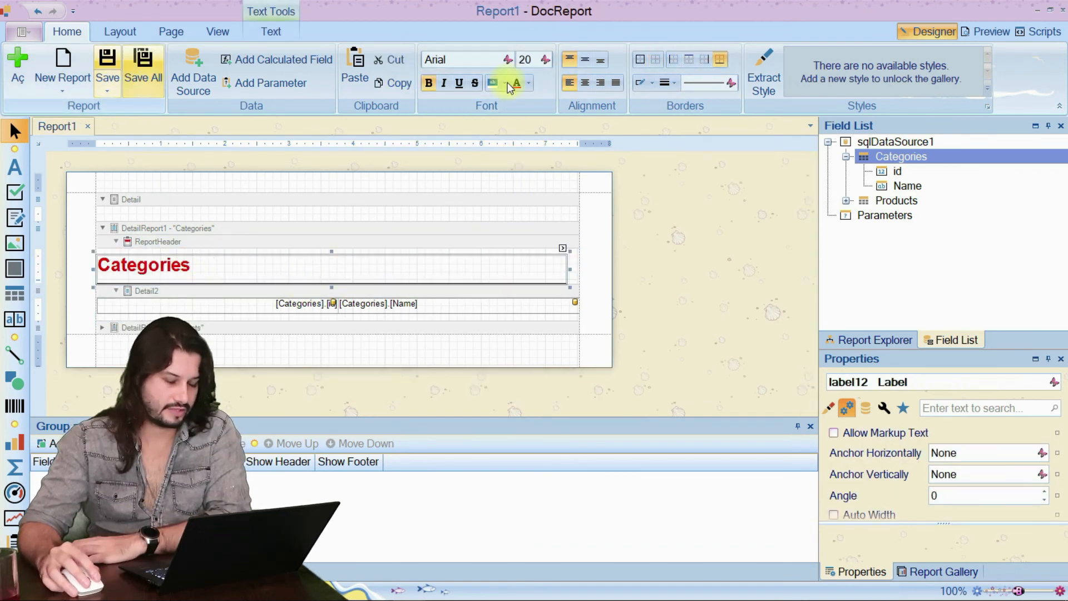
Step: Preview the report, look through the Categories list and the pages after it, and return to the designer
left_click(973, 35)
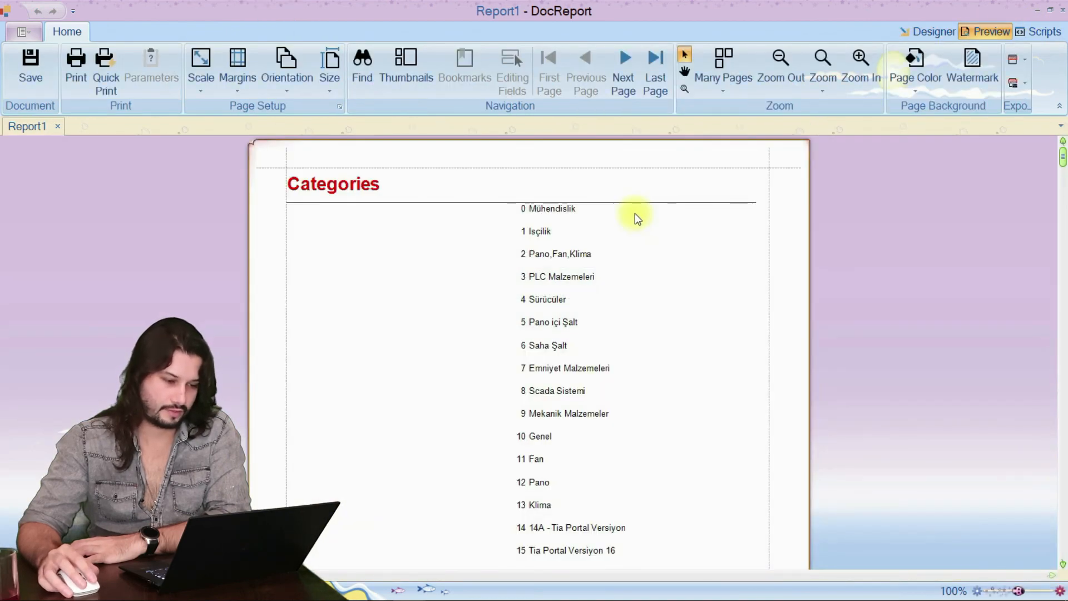
scroll(637, 219, "down", 5)
scroll(637, 218, "down", 5)
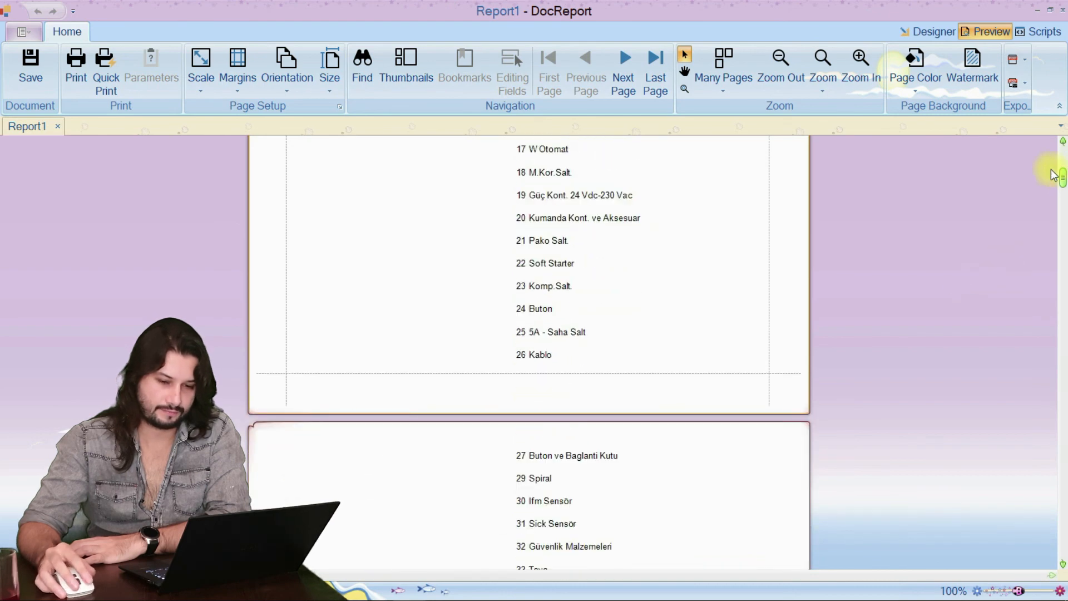
left_click_drag(1063, 177, 1062, 289)
left_click(930, 32)
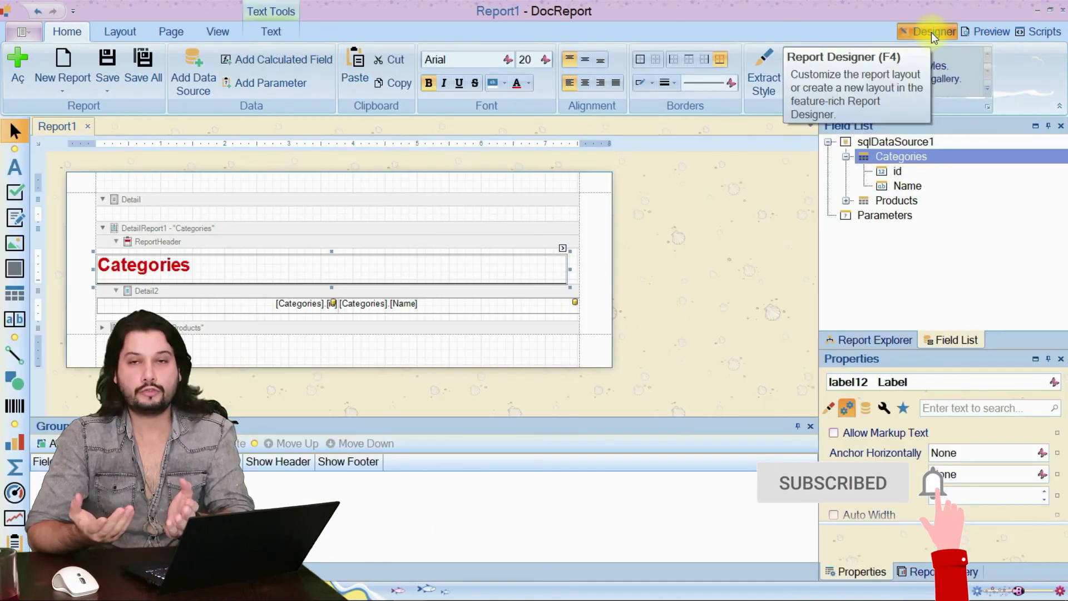